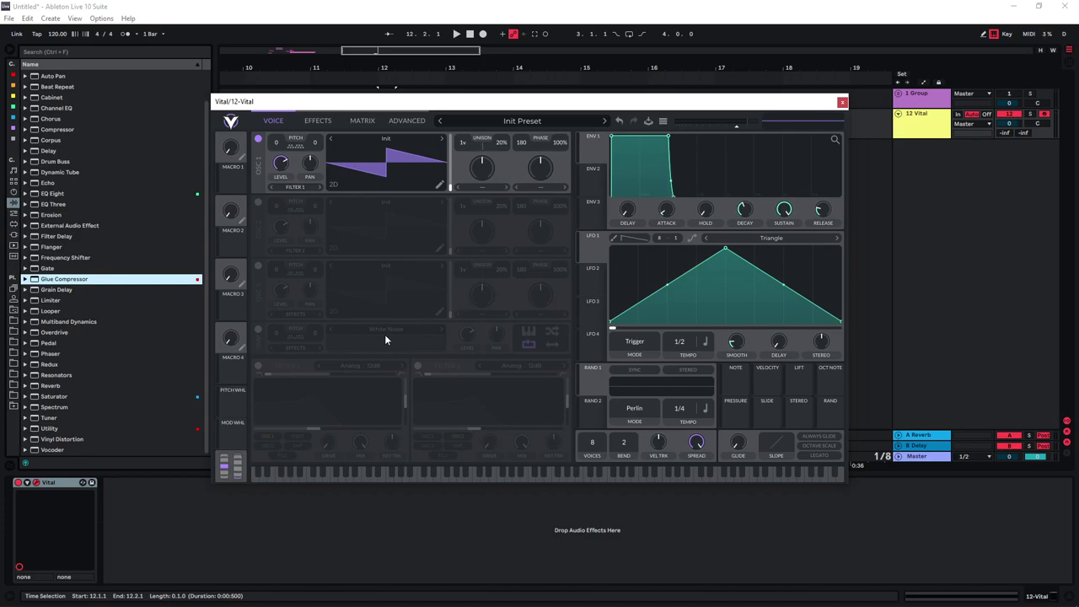
Load the Basic Shapes wavetable in oscillator 1 and modulate the oscillator's pitch with LFO 1.
left_click(386, 139)
left_click(649, 161)
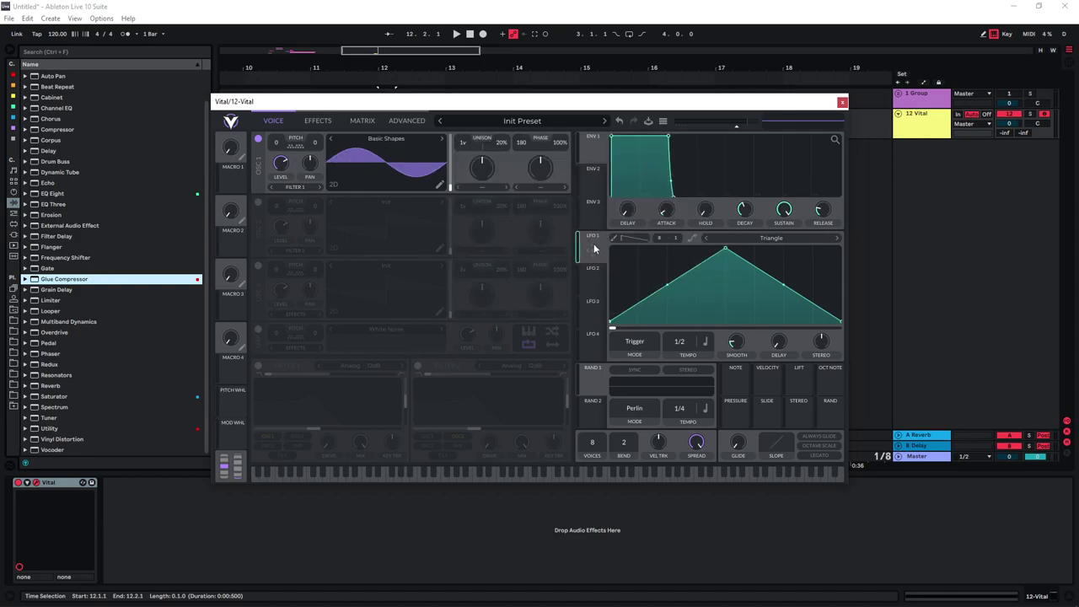
left_click_drag(593, 249, 280, 160)
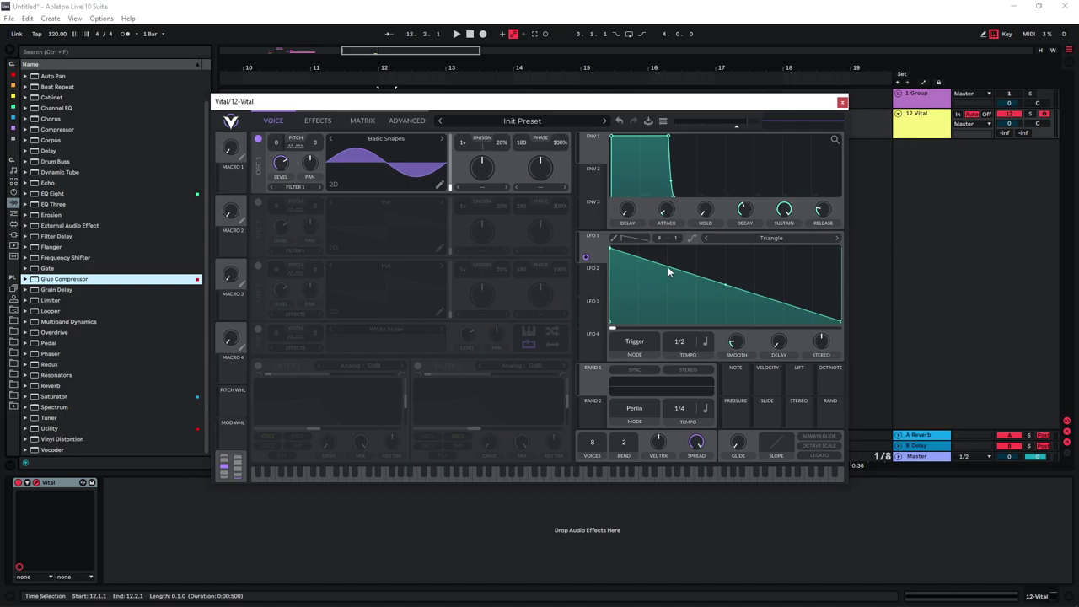
Reshape LFO 1 into a curved decay that starts at full height and falls to zero well before the end.
double_click(668, 268)
left_click_drag(669, 268, 696, 344)
left_click_drag(654, 286, 686, 295)
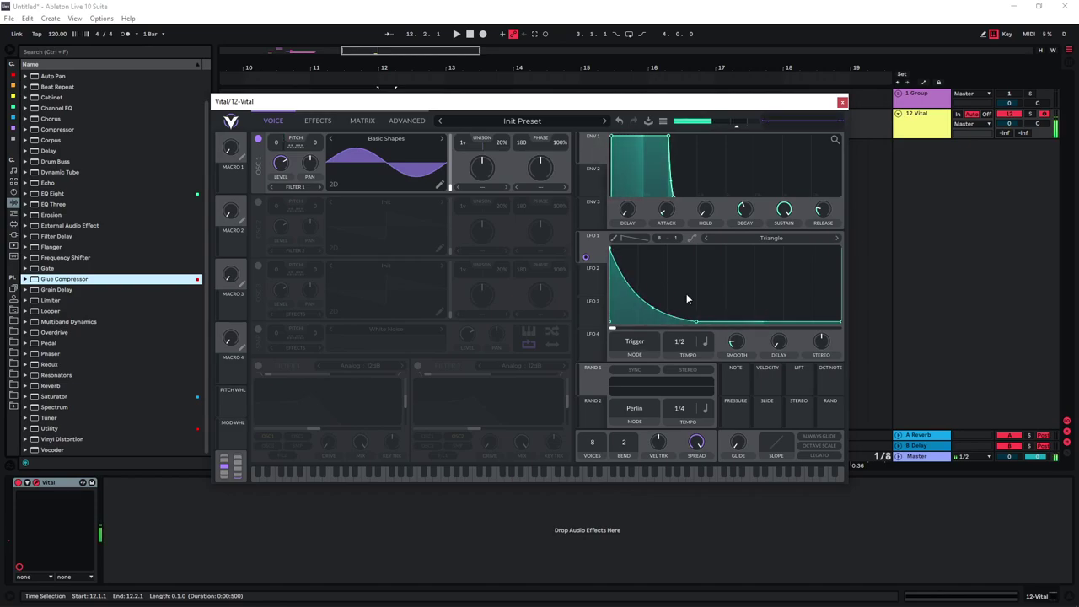
Set LFO 1 to Envelope mode with its rate in seconds at 0.035 secs, and place the decay's end point mid-cycle.
left_click(637, 342)
left_click(679, 376)
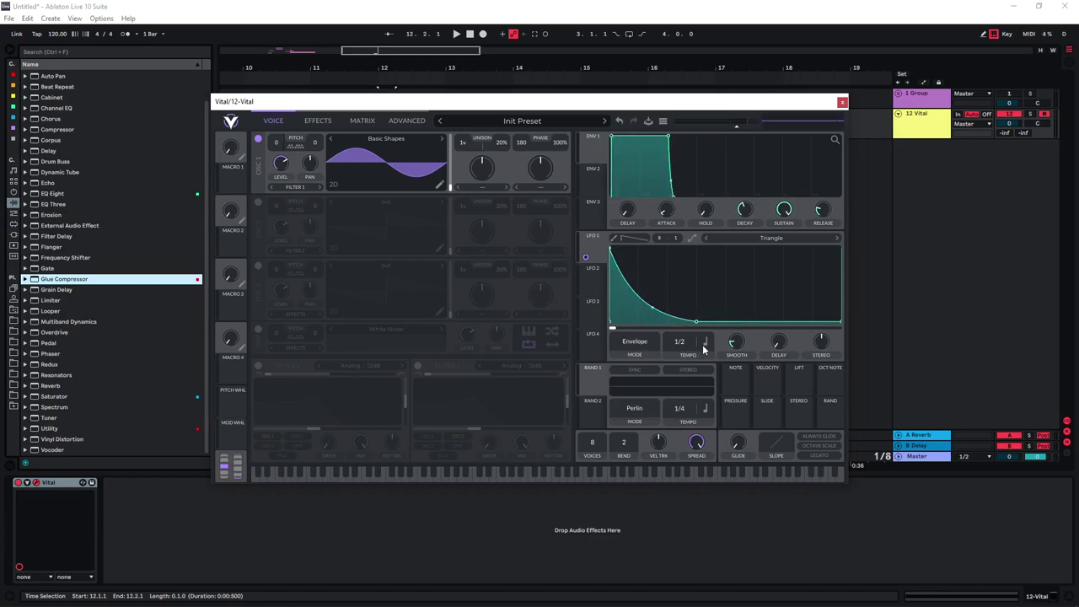
left_click(704, 341)
left_click(697, 359)
left_click_drag(680, 346, 687, 334)
left_click_drag(697, 322, 664, 330)
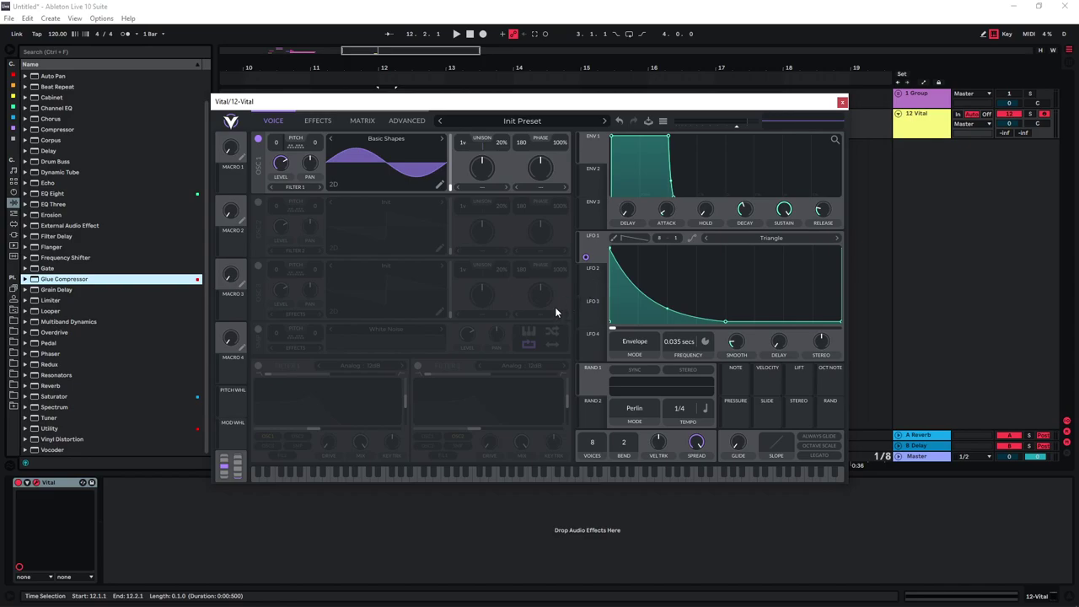
Modulate oscillator 1's level with LFO 2 from a base level of zero, and set LFO 2 to Envelope mode.
left_click(593, 287)
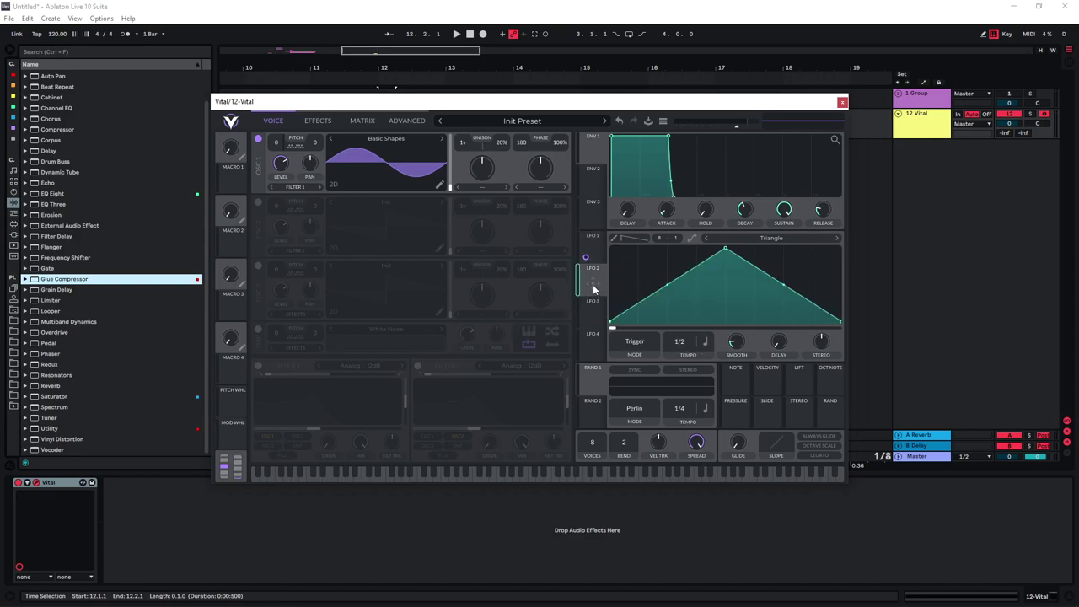
left_click_drag(593, 284, 279, 165)
left_click(634, 342)
left_click(632, 375)
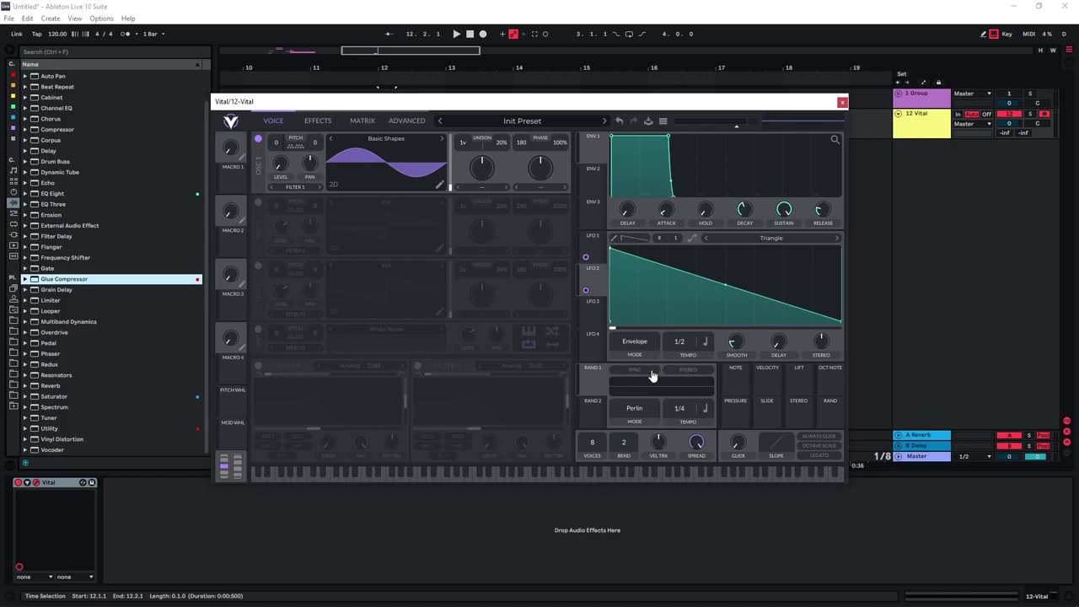
Set LFO 2's rate to 0.456 secs and shape its curve as a brief near-full hold followed by a curved decay to zero mid-cycle.
left_click(704, 342)
left_click(717, 355)
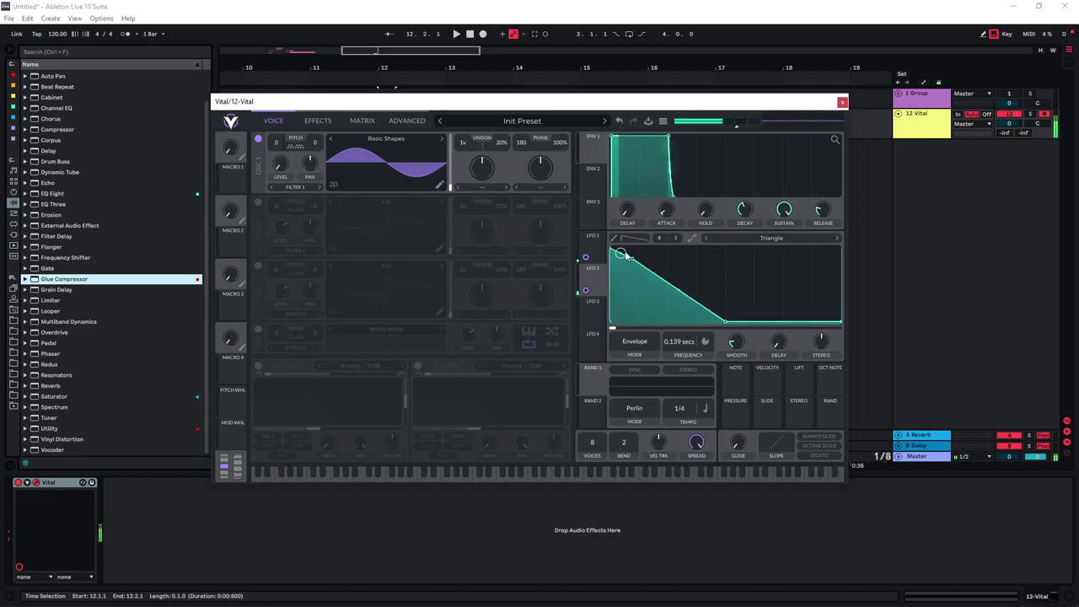
double_click(636, 253)
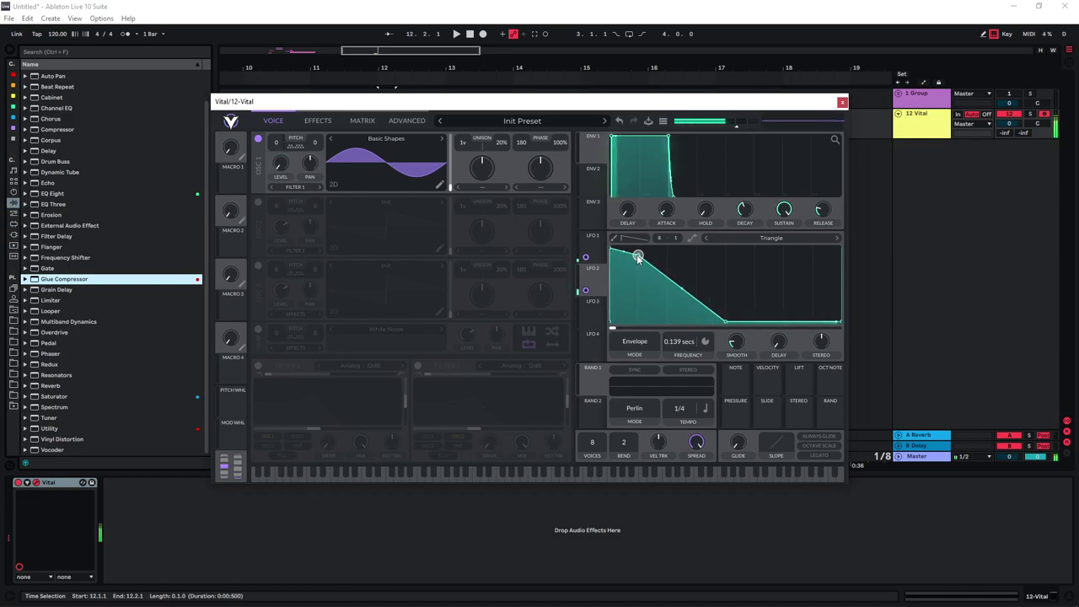
mouse_move(682, 291)
left_mouse_down()
mouse_move(681, 306)
mouse_move(681, 294)
left_mouse_up()
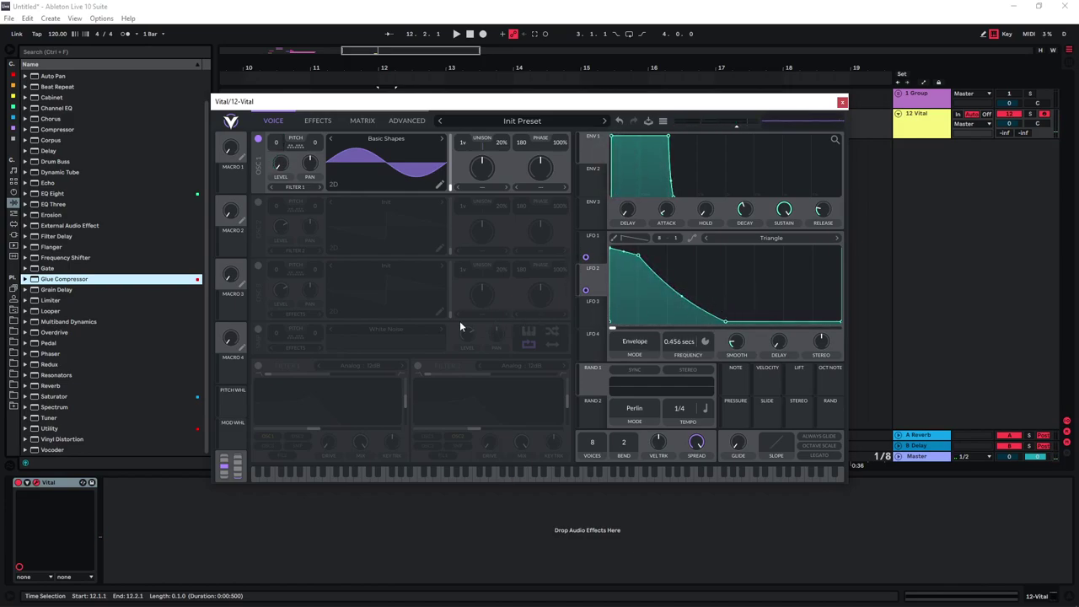
Enable the White Noise sampler and modulate its level with LFO 3 from a base level of zero.
left_click(258, 330)
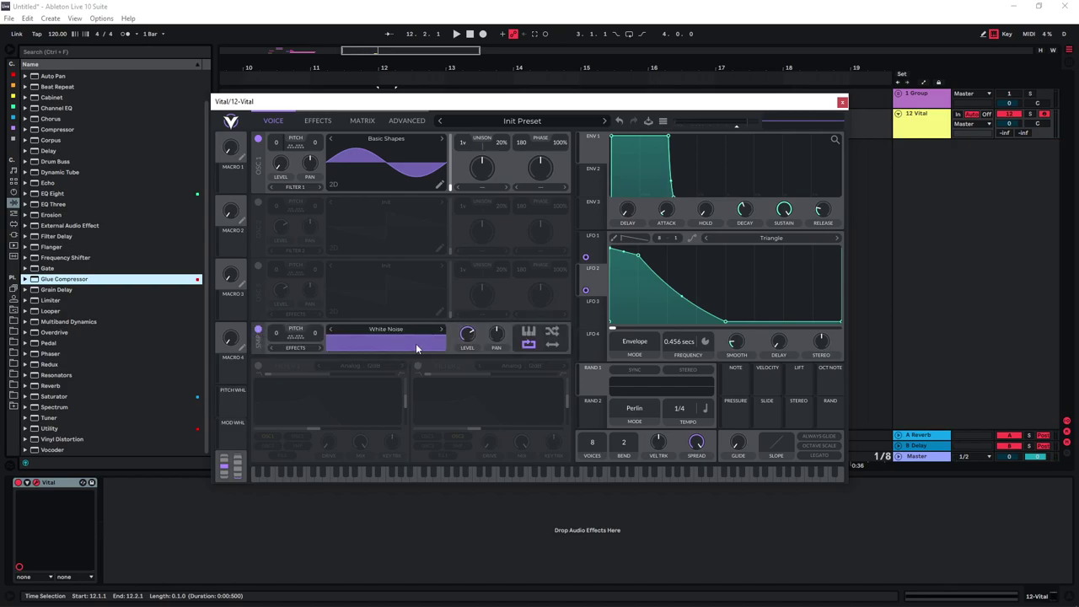
left_click(594, 306)
left_click_drag(593, 311, 462, 344)
Move LFO 3's peak earlier and lower, and set the LFO to Envelope mode with a rate of 0.167 secs.
left_click_drag(725, 248, 640, 284)
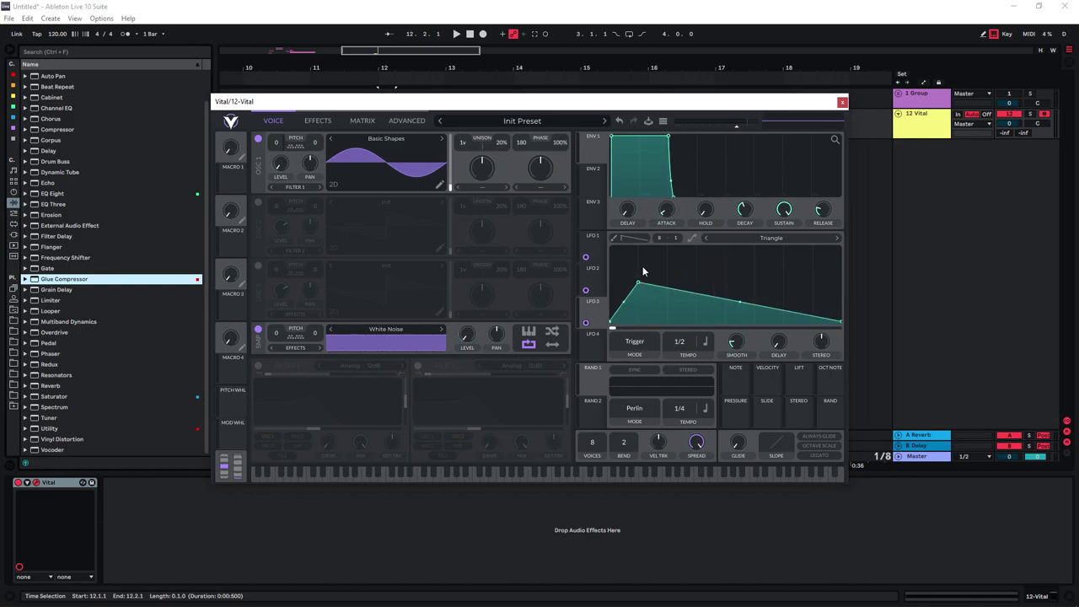
left_click_drag(639, 283, 639, 293)
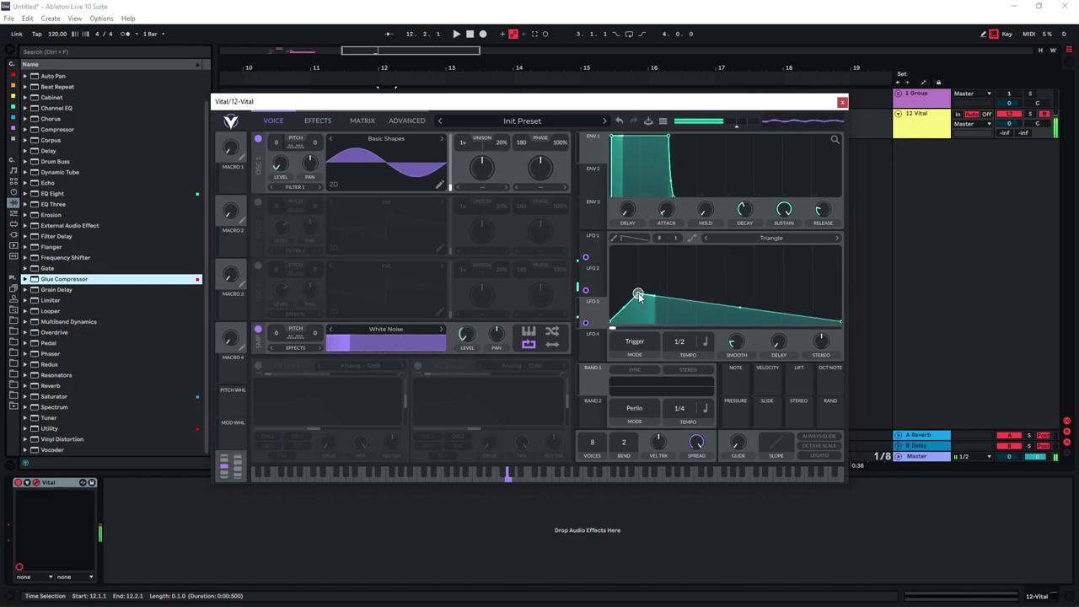
left_click(634, 341)
left_click(640, 381)
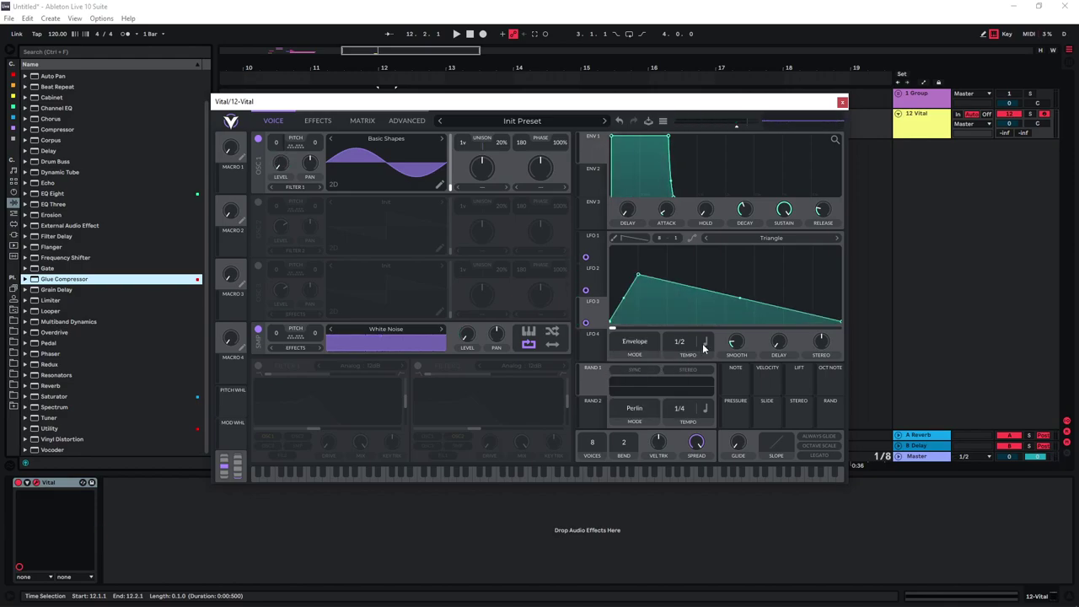
left_click(704, 341)
left_click(722, 359)
mouse_move(678, 341)
left_mouse_down()
mouse_move(682, 324)
mouse_move(687, 345)
left_mouse_up()
Curve LFO 3's tail and add a short full-height spike at the start that dips to zero before the second peak.
mouse_move(740, 298)
left_mouse_down()
mouse_move(735, 318)
mouse_move(739, 309)
left_mouse_up()
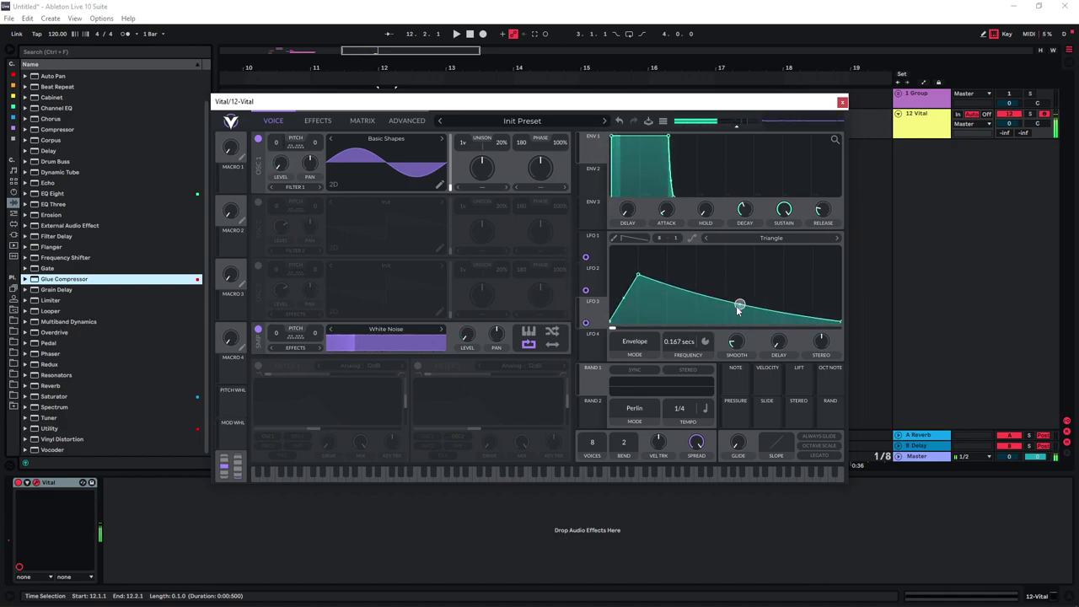
left_click_drag(639, 275, 649, 282)
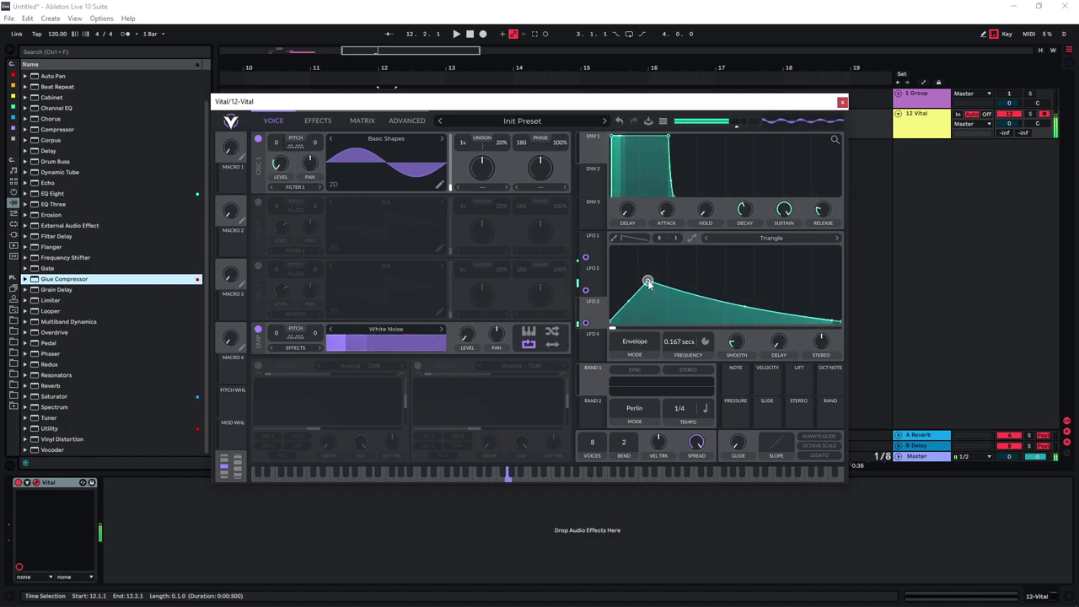
left_click_drag(621, 311, 597, 245)
double_click(618, 318)
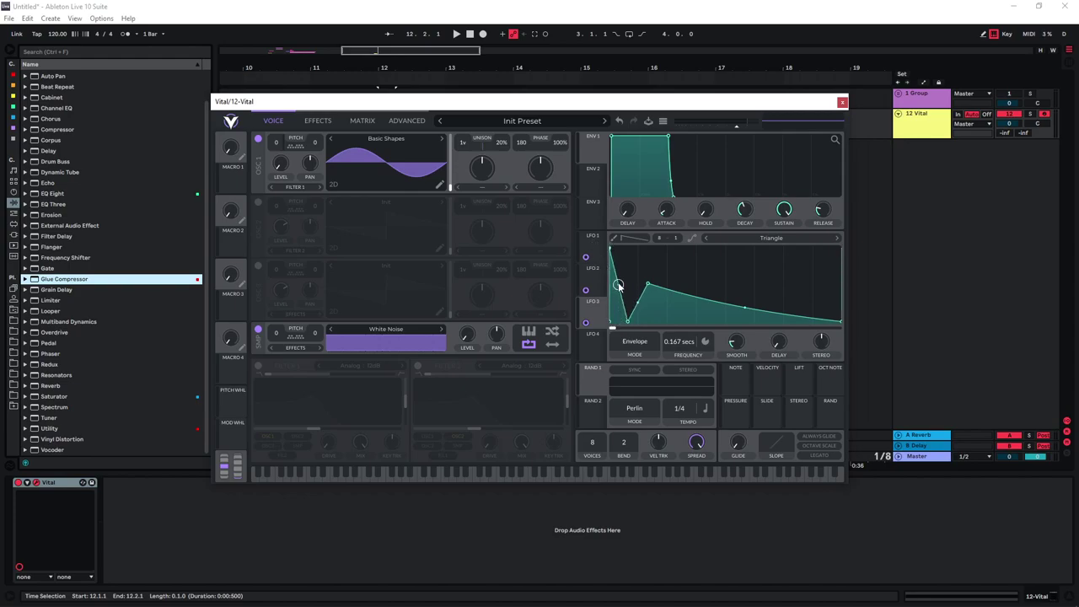
mouse_move(618, 287)
left_mouse_down()
mouse_move(618, 314)
mouse_move(618, 293)
left_mouse_up()
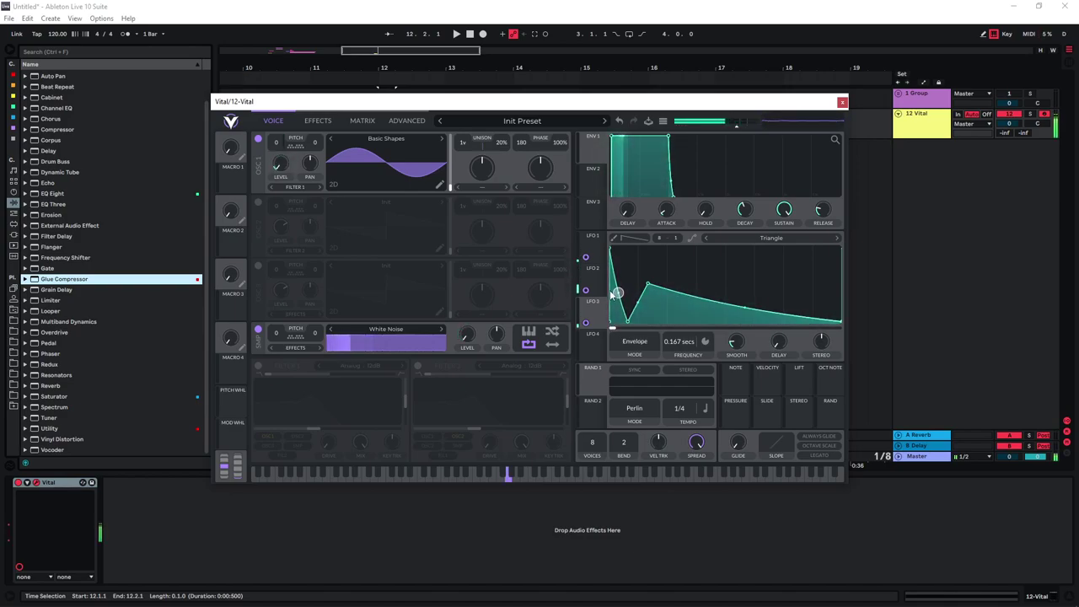
Fine-tune the LFO curves with a steeper LFO 1 decay, a longer LFO 2 hold and a straighter LFO 3 tail.
left_click(592, 241)
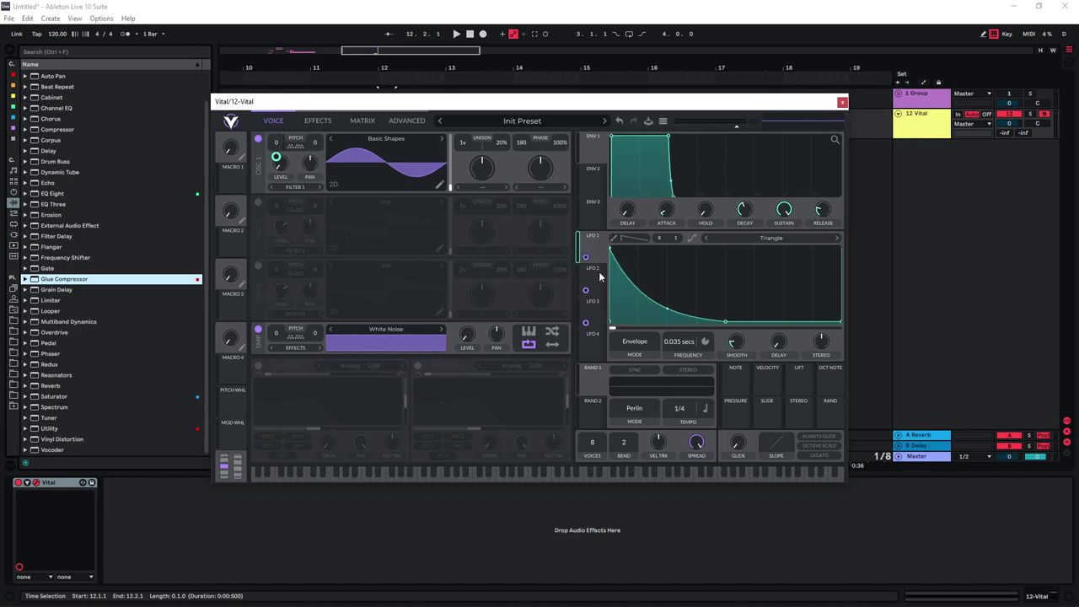
left_click_drag(667, 308, 649, 341)
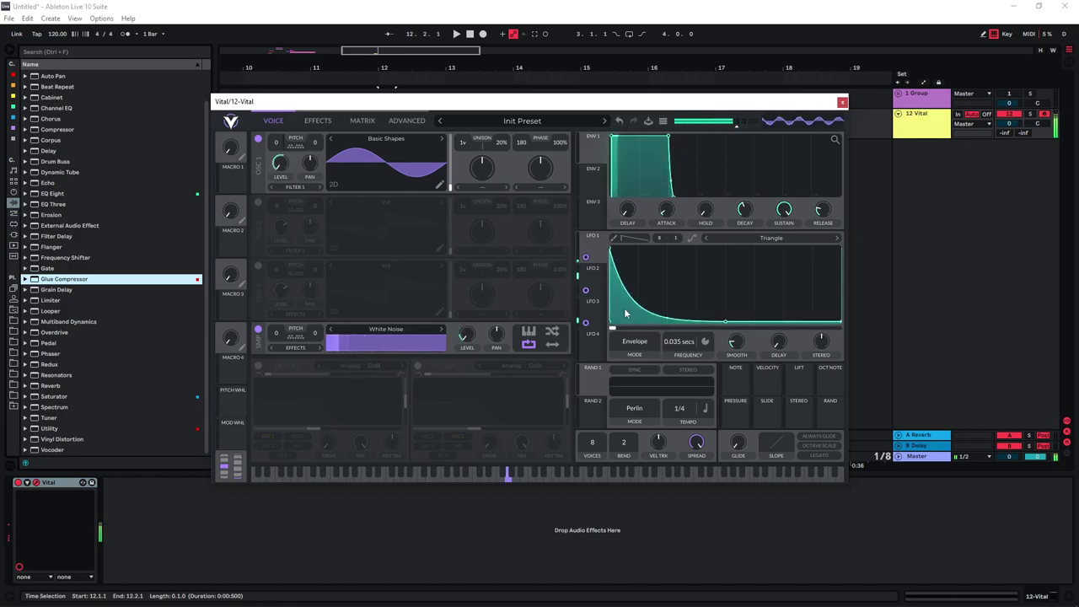
left_click(593, 277)
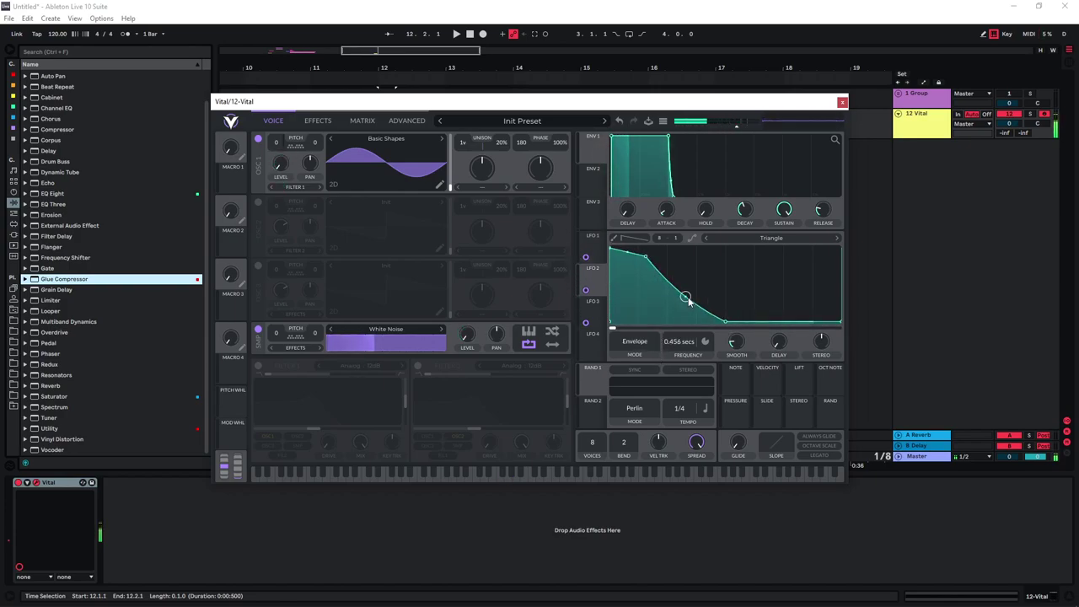
left_click_drag(685, 298, 715, 322)
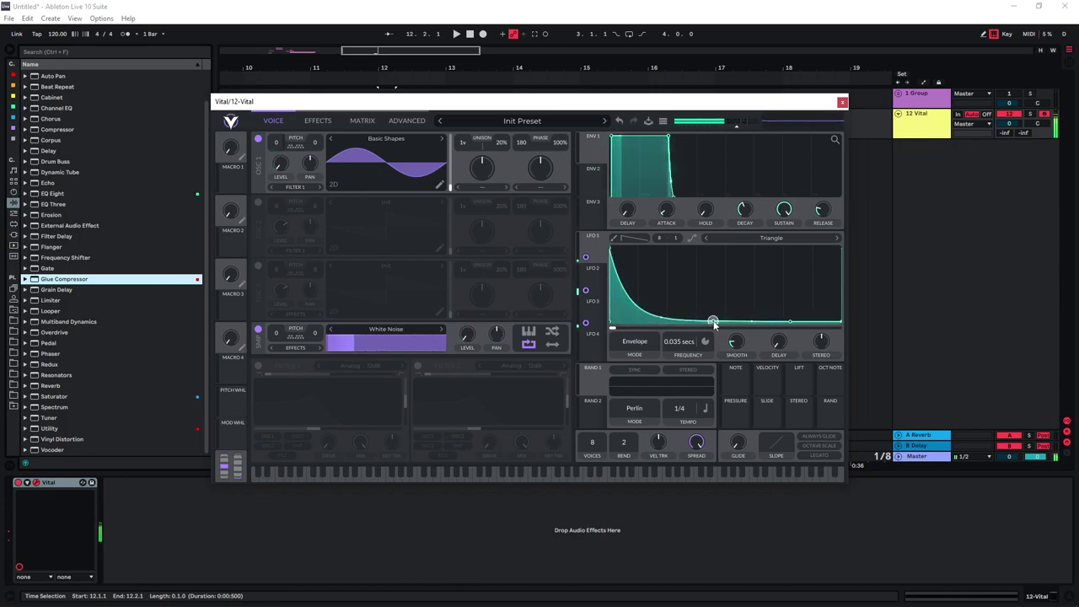
left_click_drag(713, 324, 749, 296)
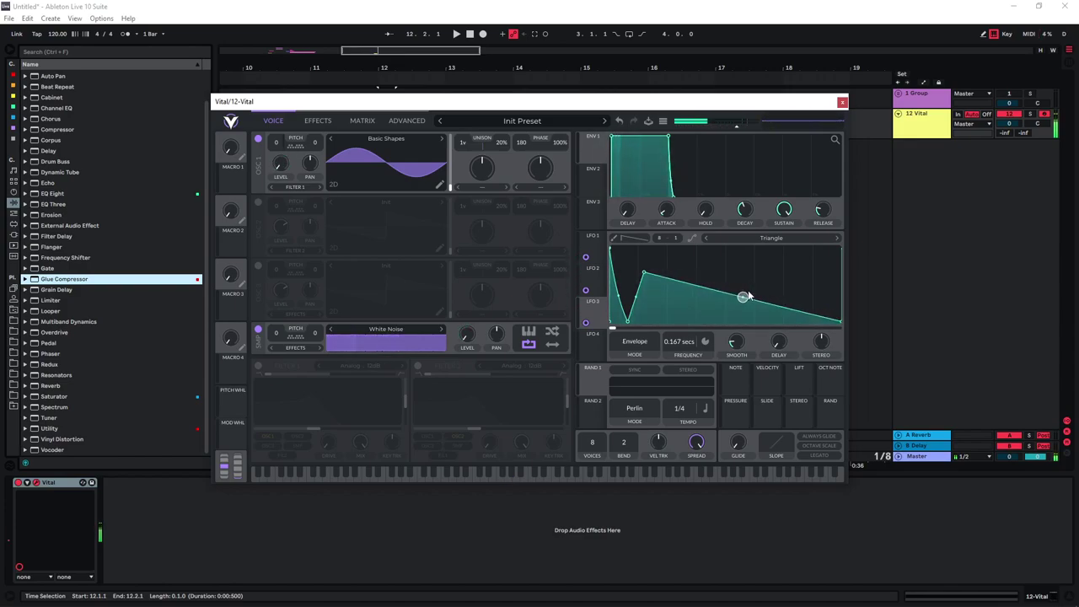
Enable Filter 1 for the sampler only, shape it as a high-pass without a resonance peak, and set its drive to about 4.85 dB.
left_click(261, 368)
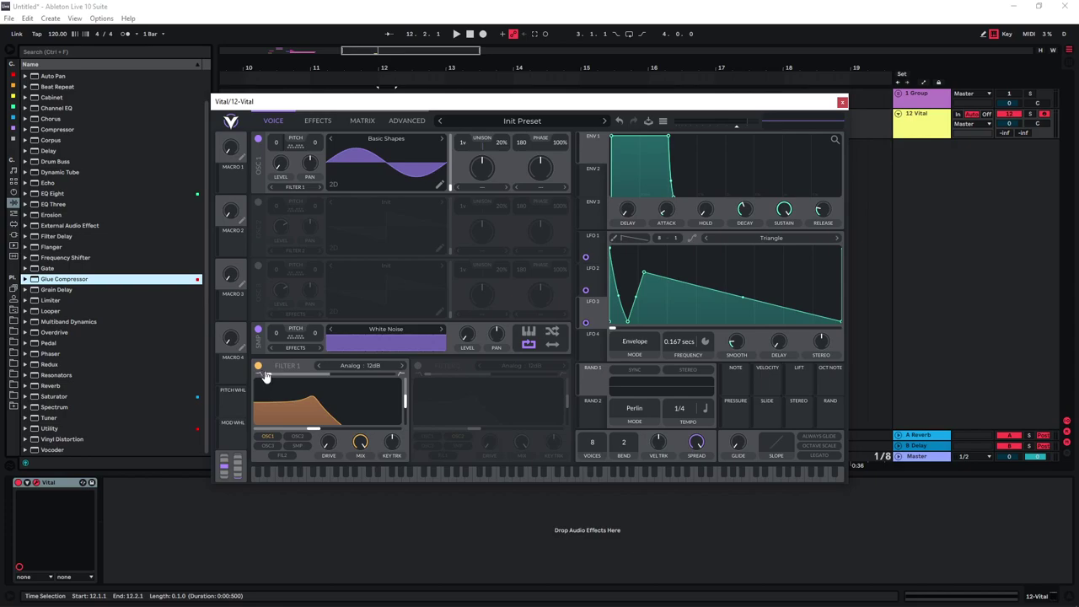
left_click(266, 436)
left_click(298, 446)
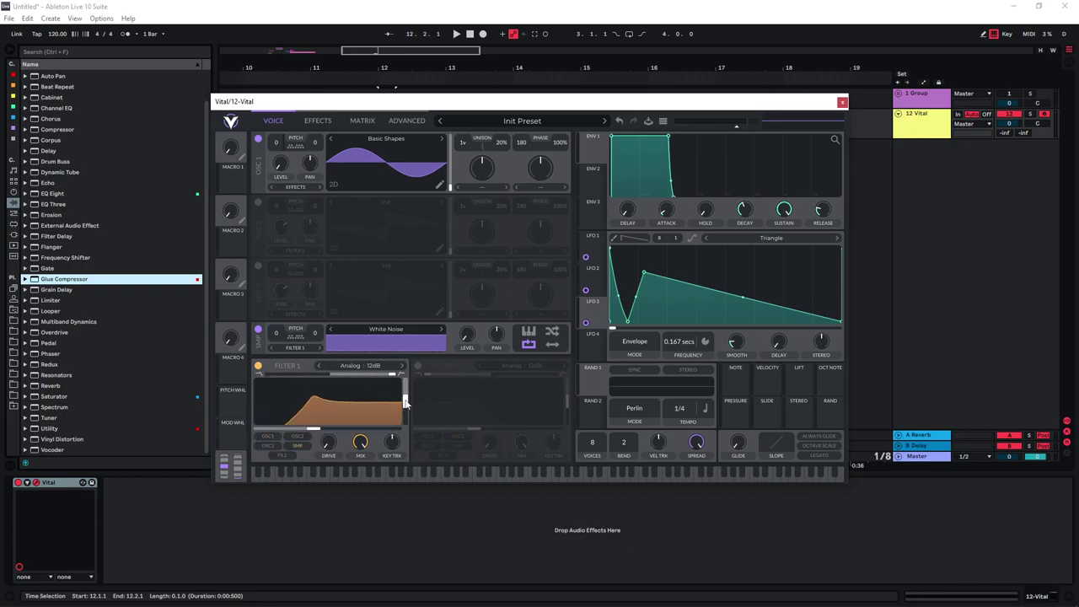
left_click_drag(294, 421, 326, 427)
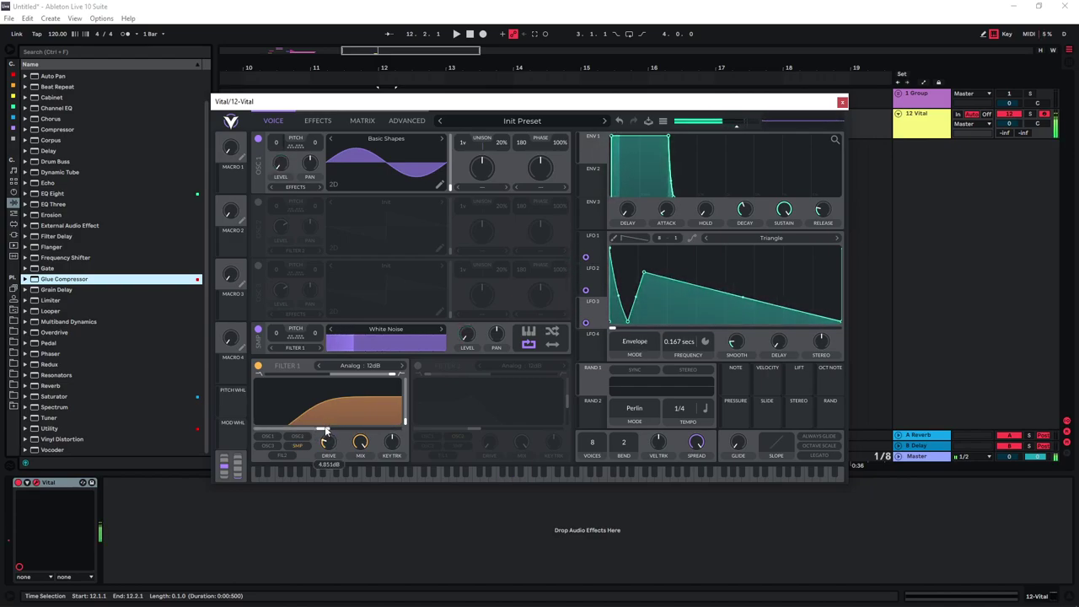
Enable the Distortion effect, set its type to Hard Clip and raise the drive to about 1.98 dB.
left_click(318, 121)
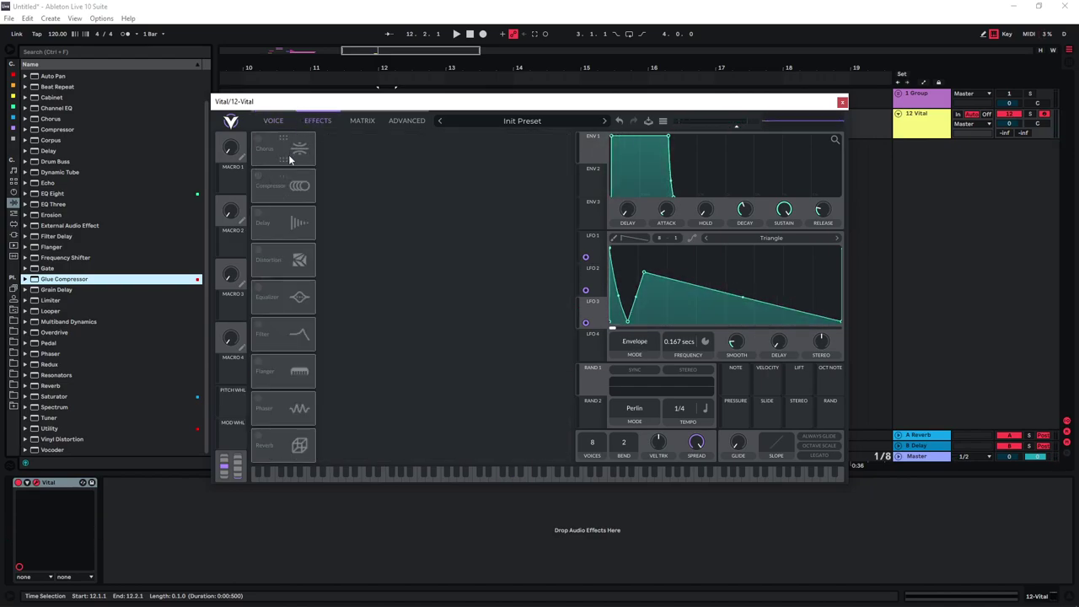
left_click(257, 254)
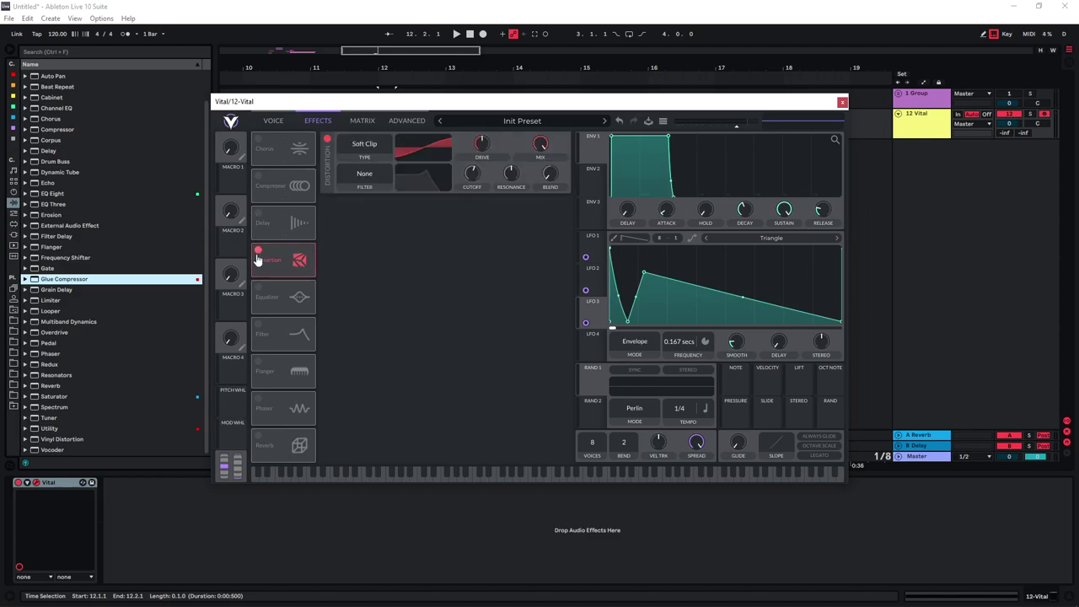
left_click(367, 145)
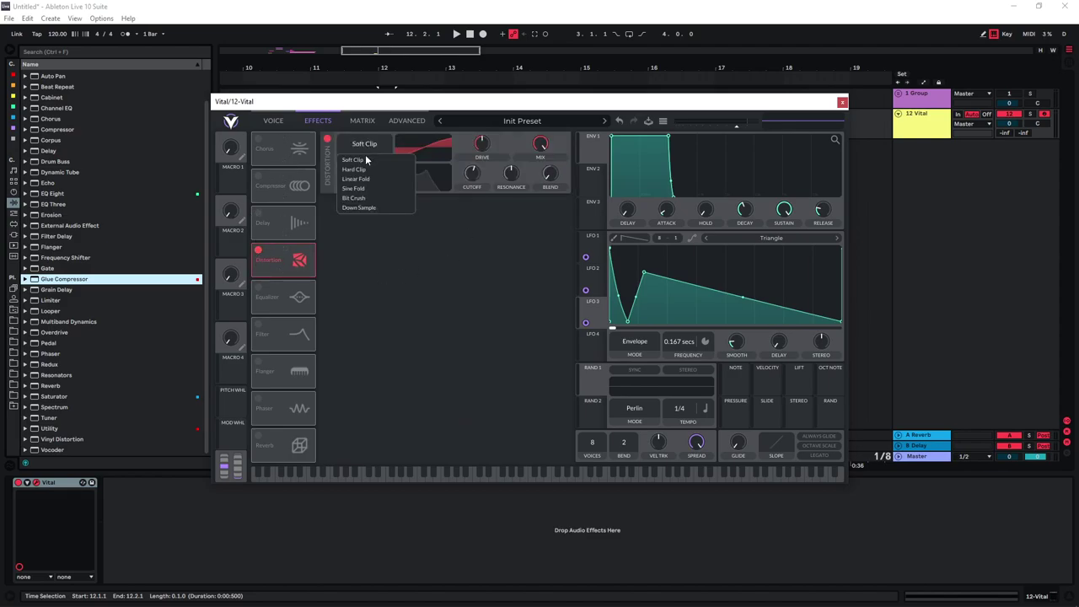
left_click(371, 157)
left_click_drag(481, 151, 483, 145)
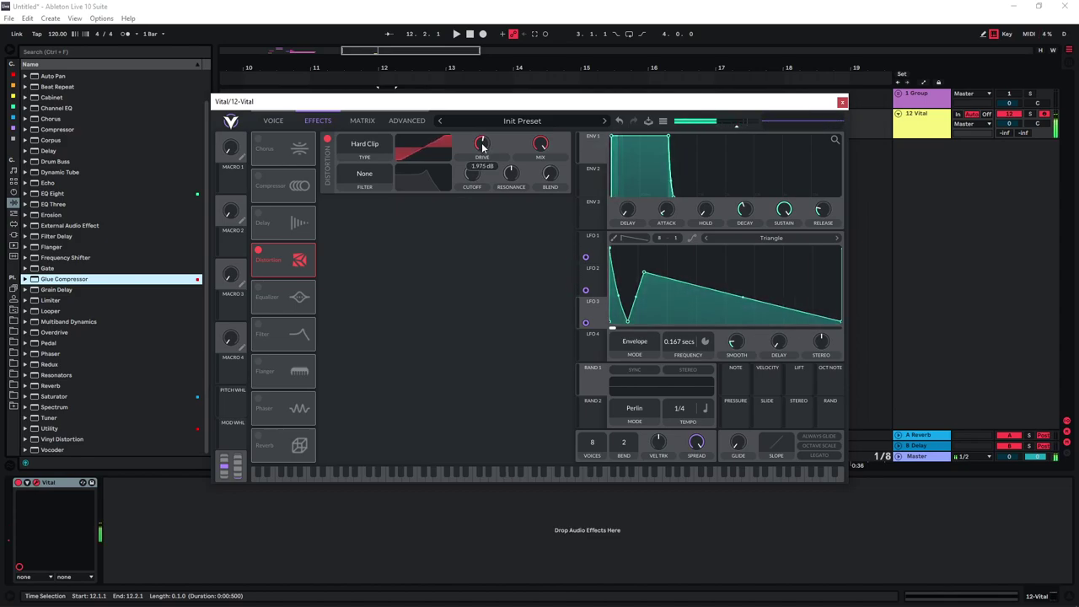
Enable the Equalizer, modulate its high-band gain with LFO 3 by about 10.96, and boost the mid band about 5.76 dB at 57.56 semitones.
left_click(258, 288)
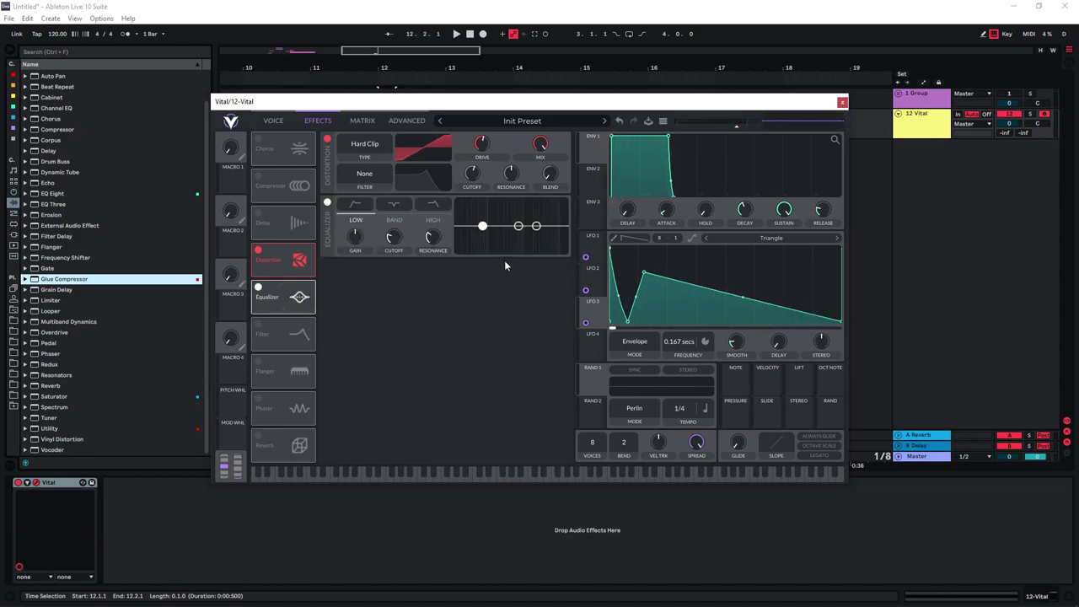
mouse_move(536, 226)
left_mouse_down()
mouse_move(516, 225)
mouse_move(522, 218)
left_mouse_up()
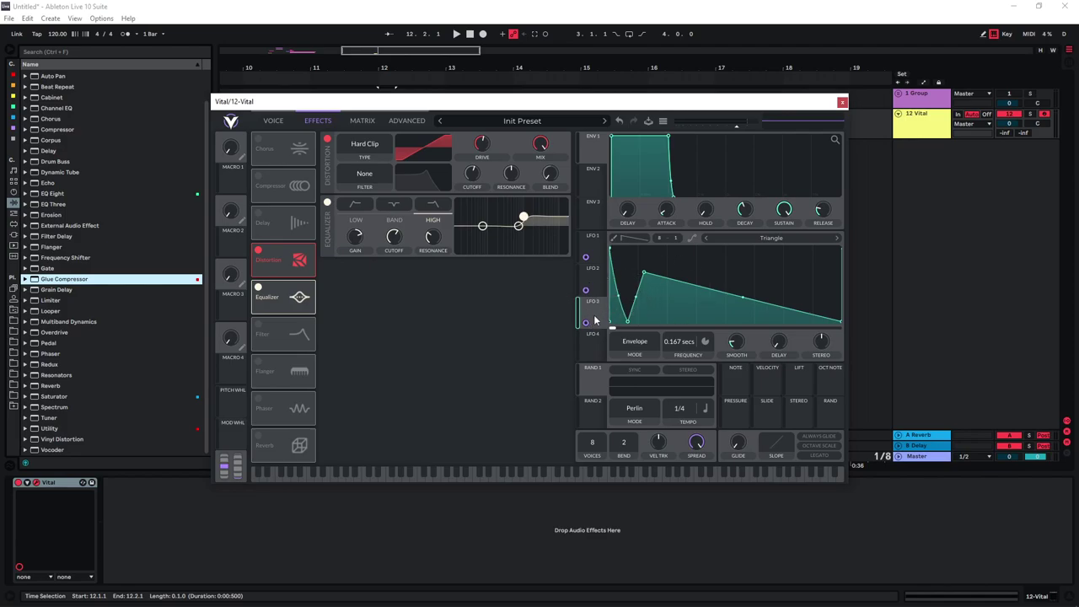
left_click_drag(586, 322, 356, 236)
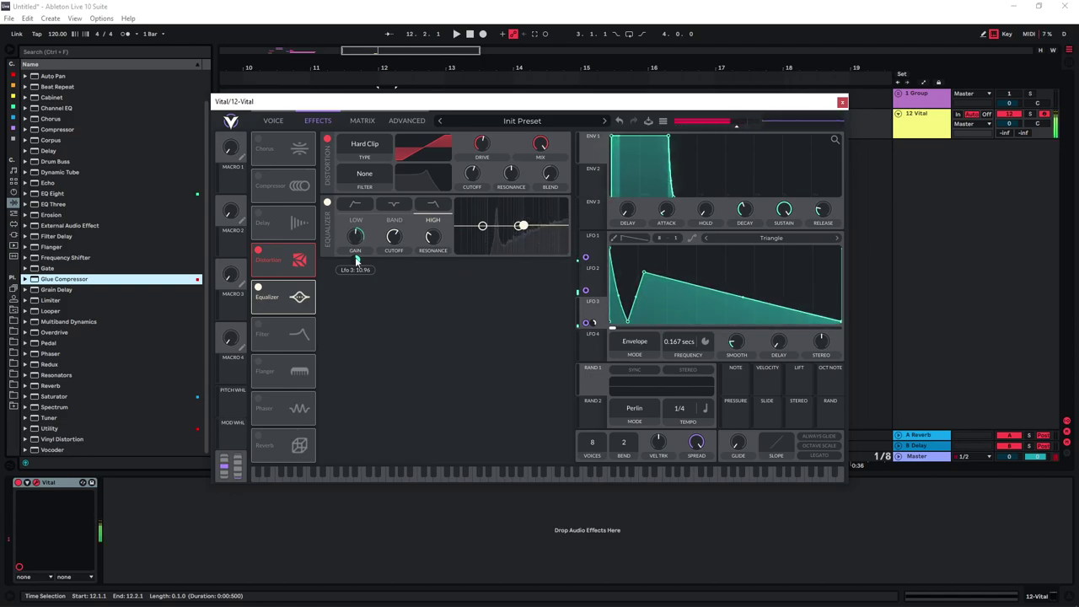
left_click_drag(520, 225, 495, 221)
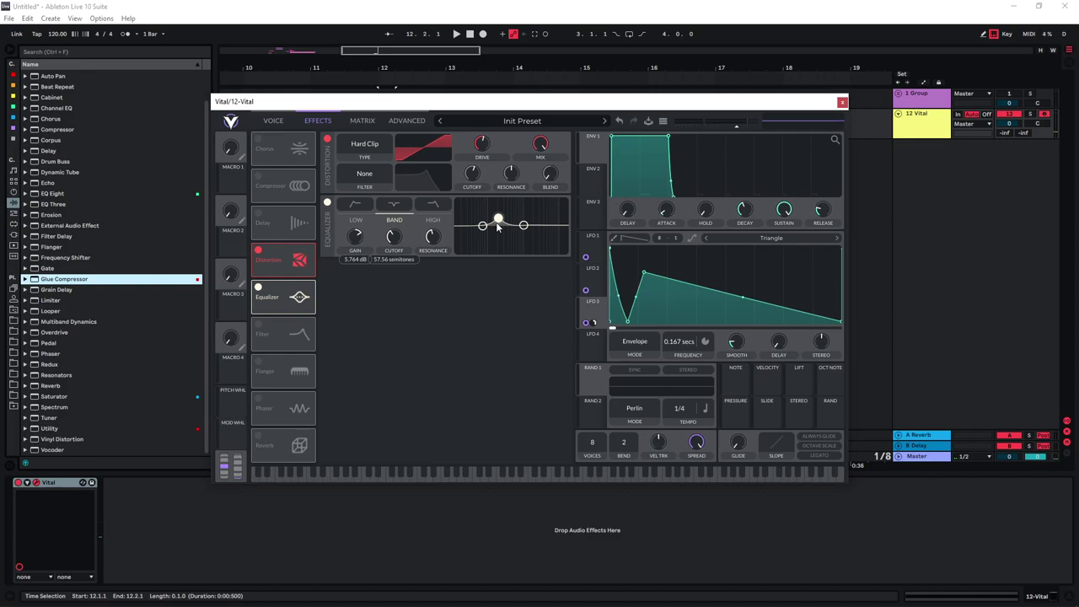
Try adding the Reverb effect and undo the last change.
left_click(258, 436)
key("ctrl+z")
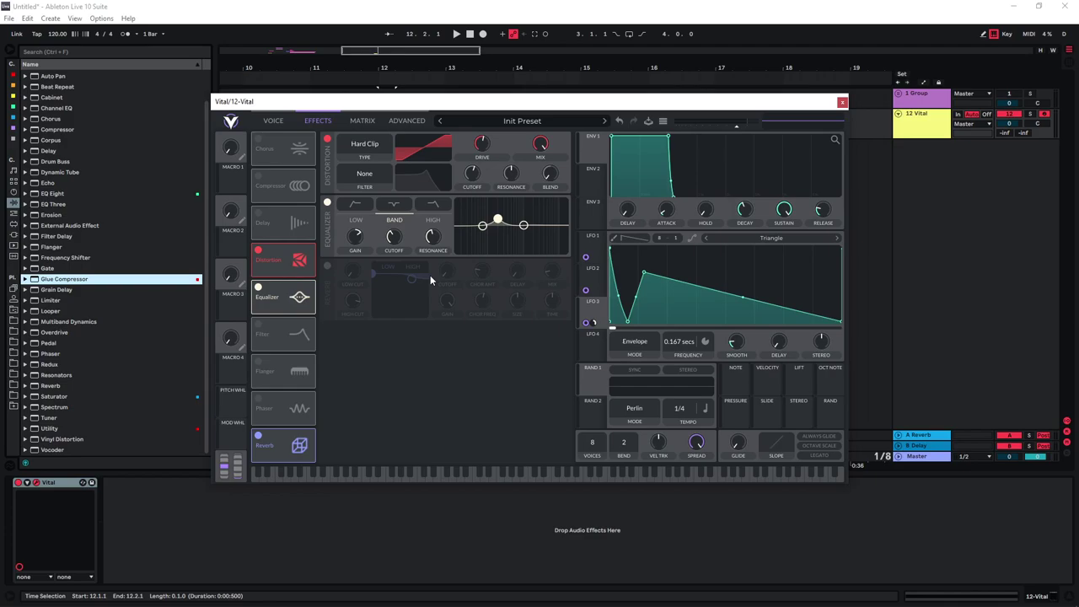
key("ctrl+t")
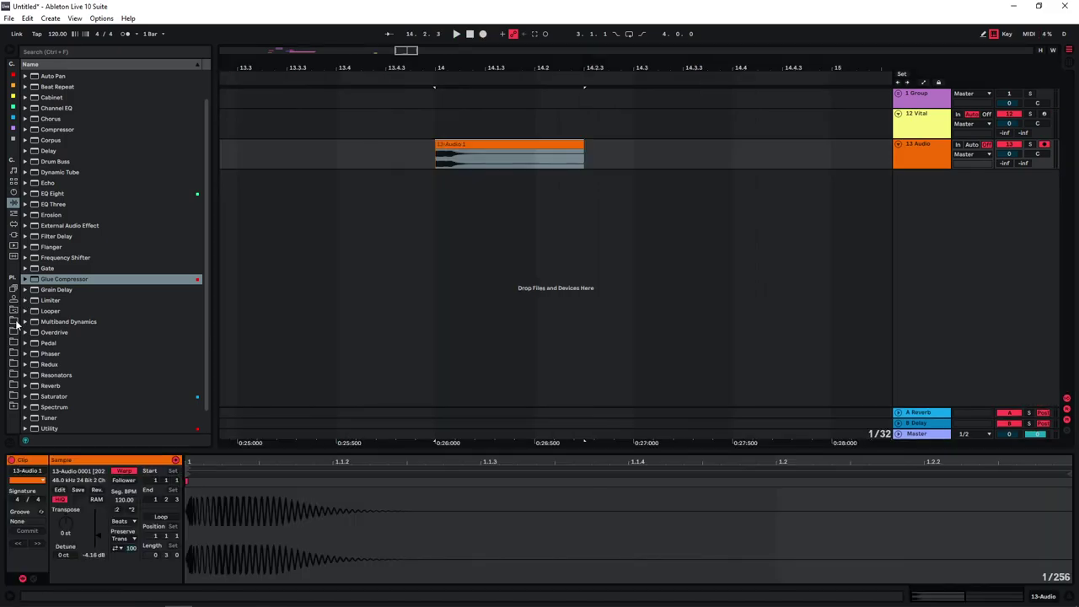
left_click(13, 332)
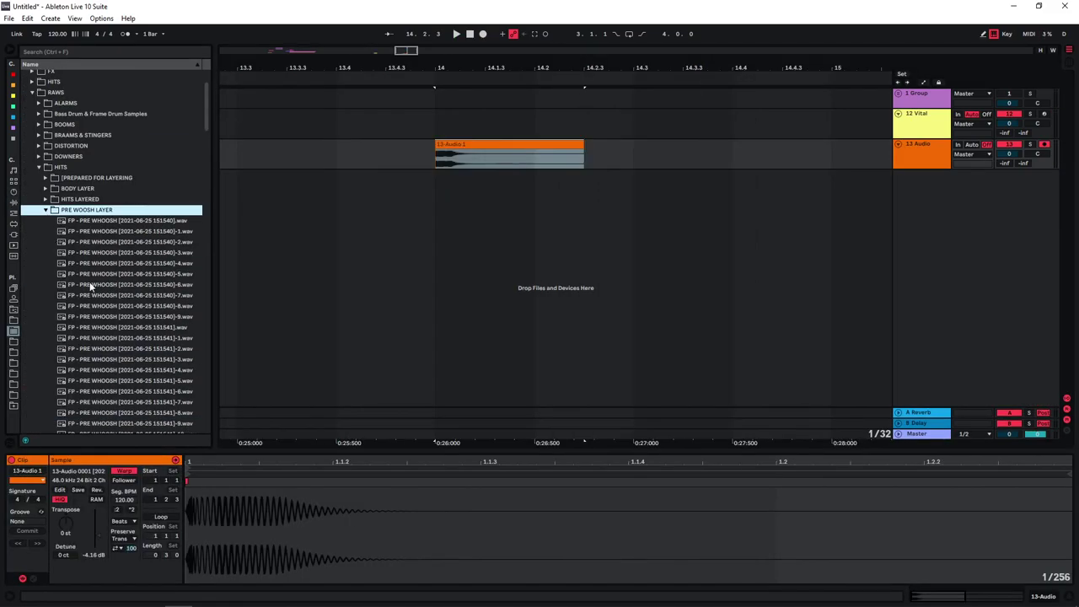
left_click(93, 295)
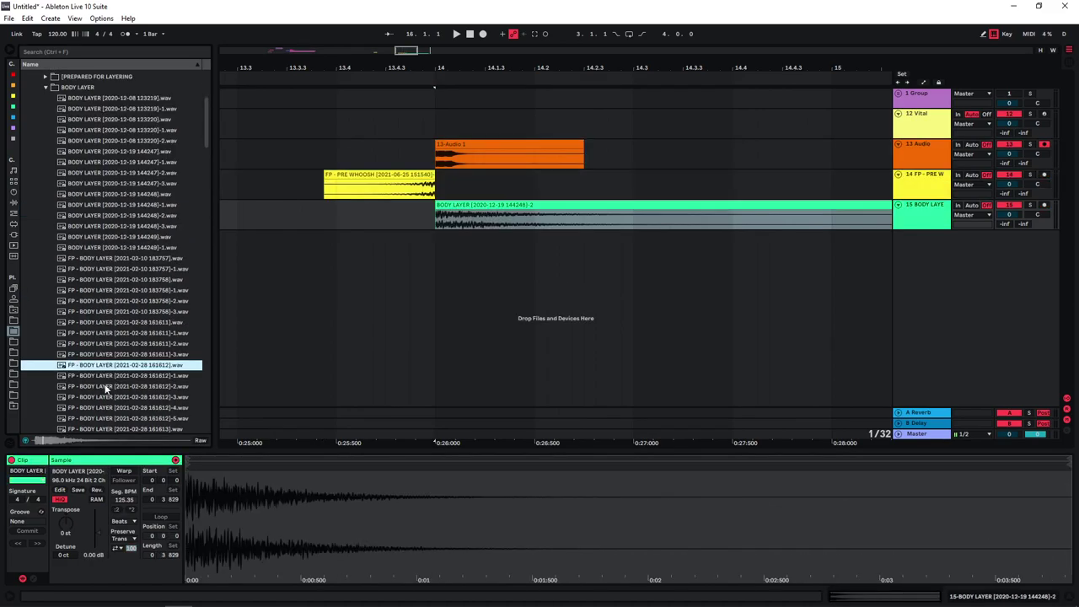
left_click(92, 409)
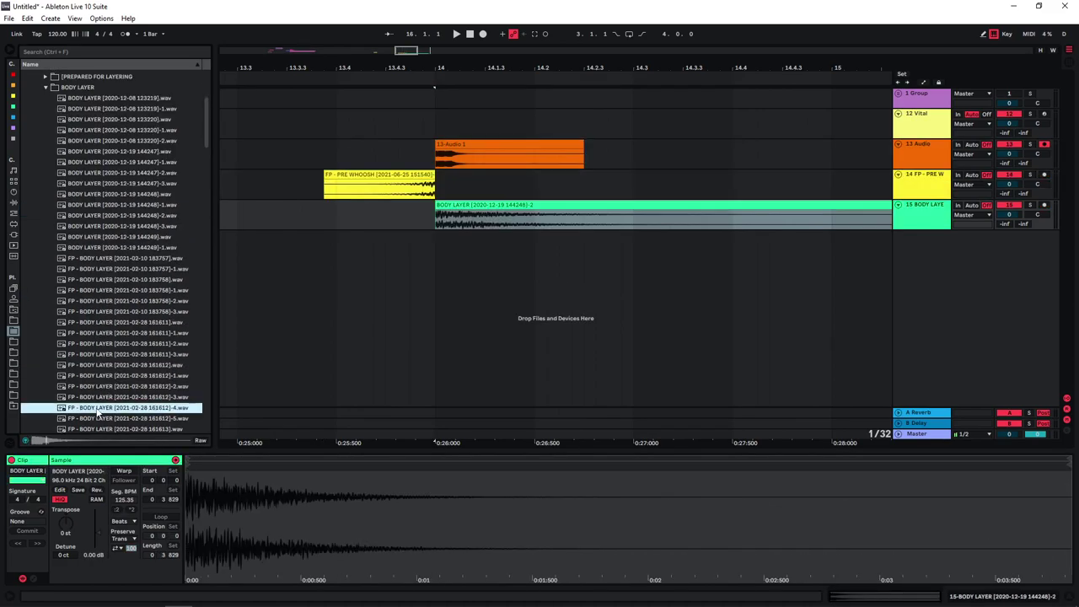
key("Return")
left_click_drag(286, 178, 523, 253)
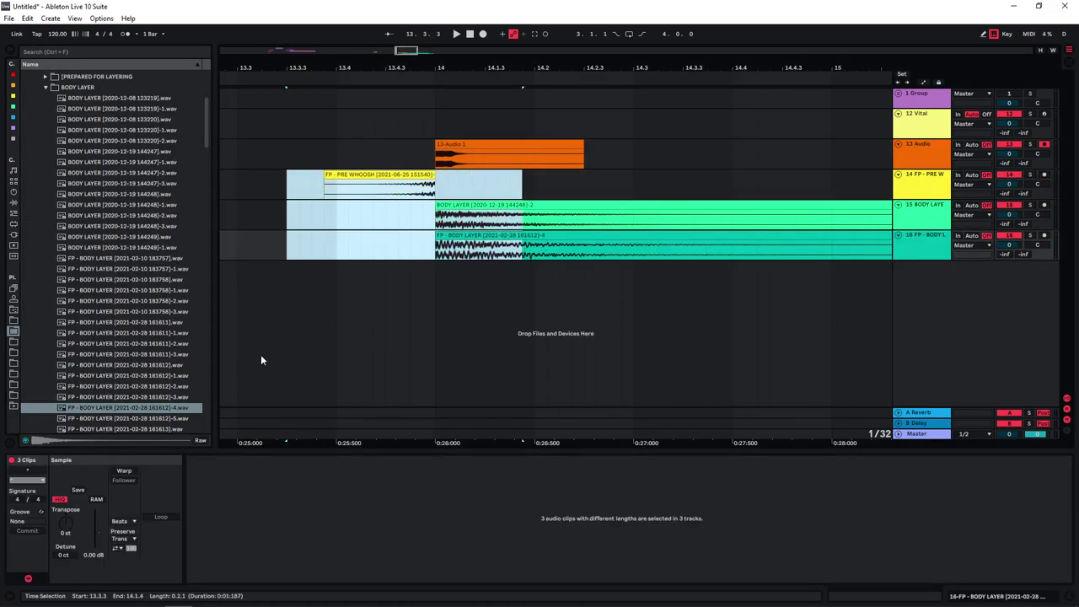
left_click(98, 531)
left_click(351, 150)
key("space")
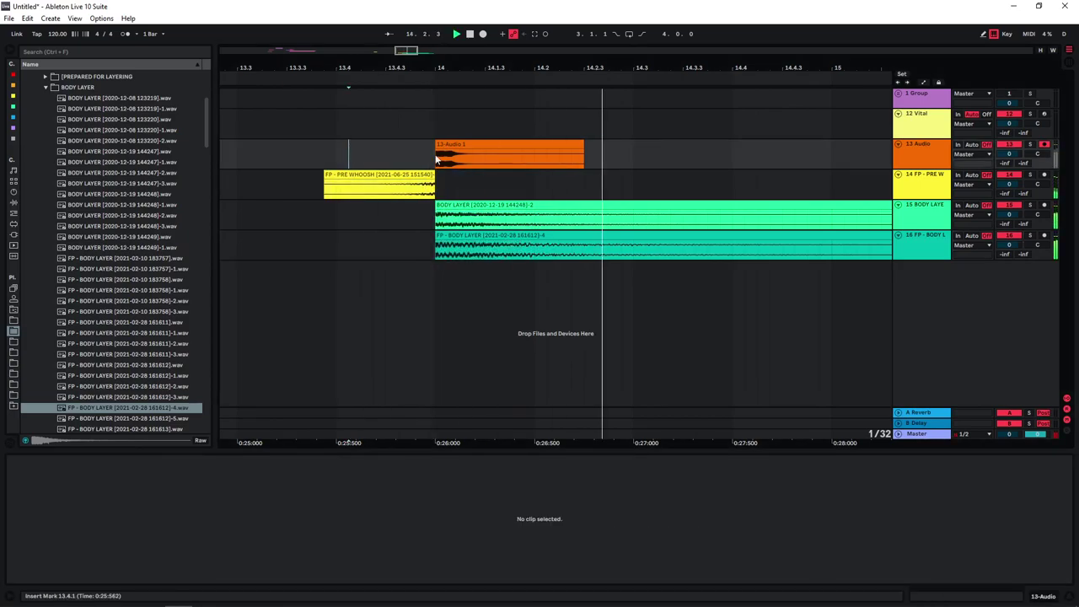
scroll(61, 205, "up", 1)
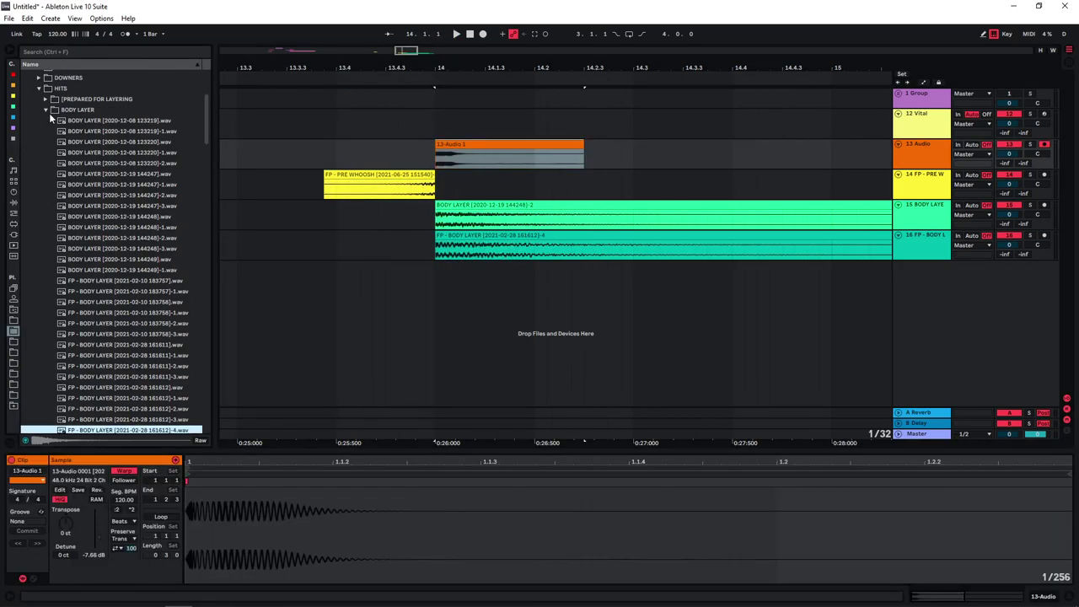
left_click(46, 111)
left_click(46, 152)
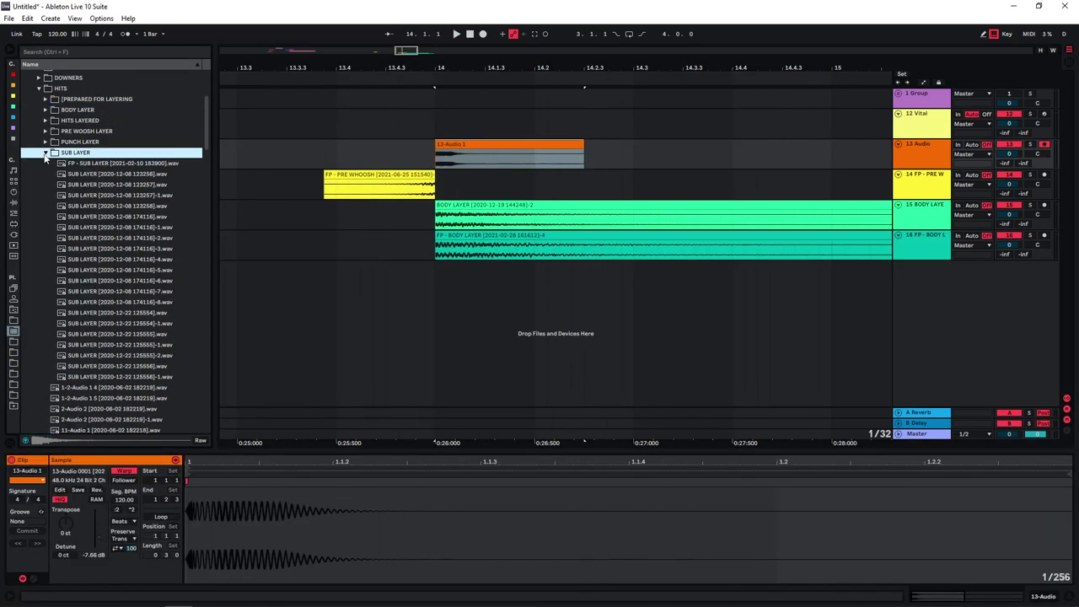
left_click(46, 152)
left_click_drag(126, 188, 435, 288)
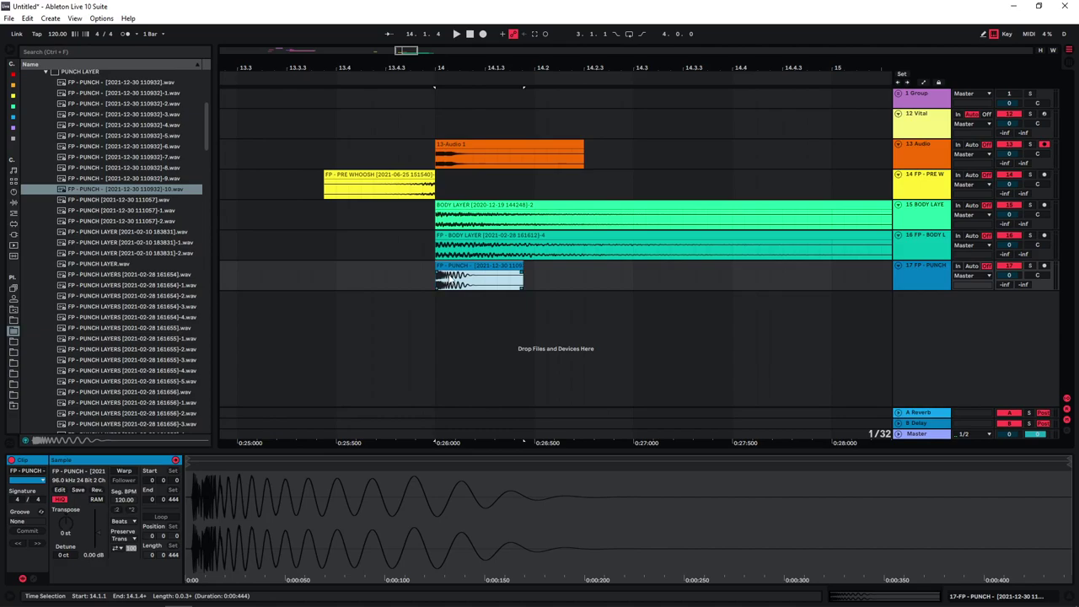
left_click(99, 524)
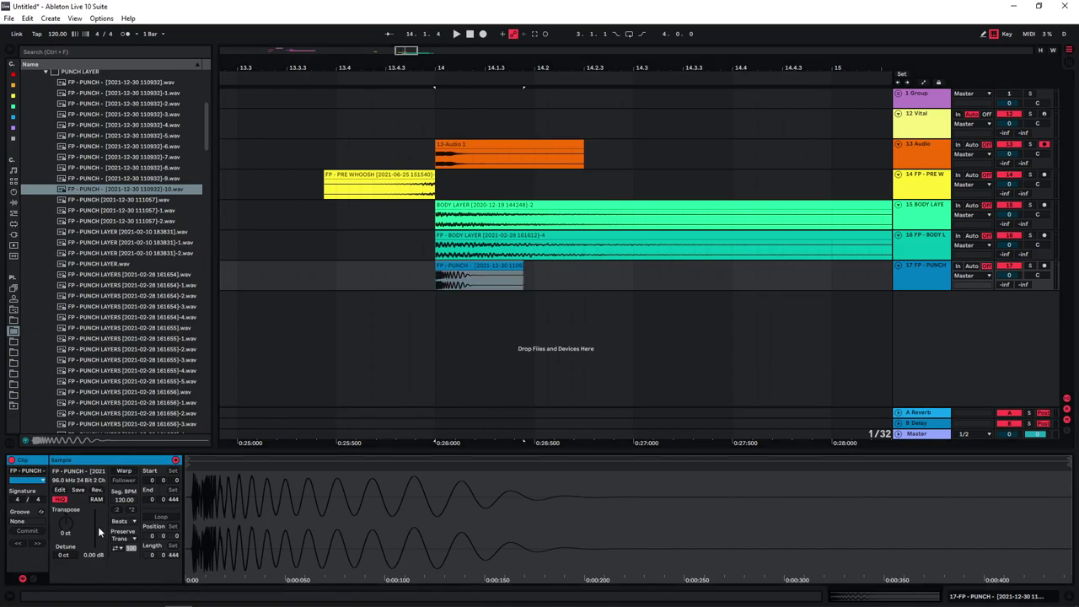
left_click(361, 135)
key("space")
key("space")
key("space")
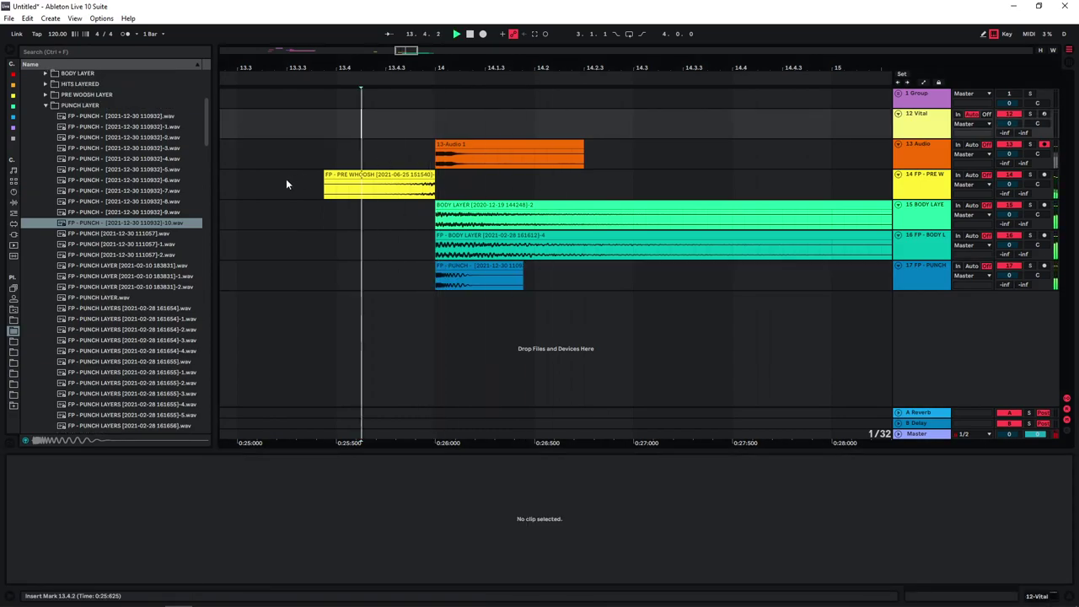
key("space")
left_click(46, 106)
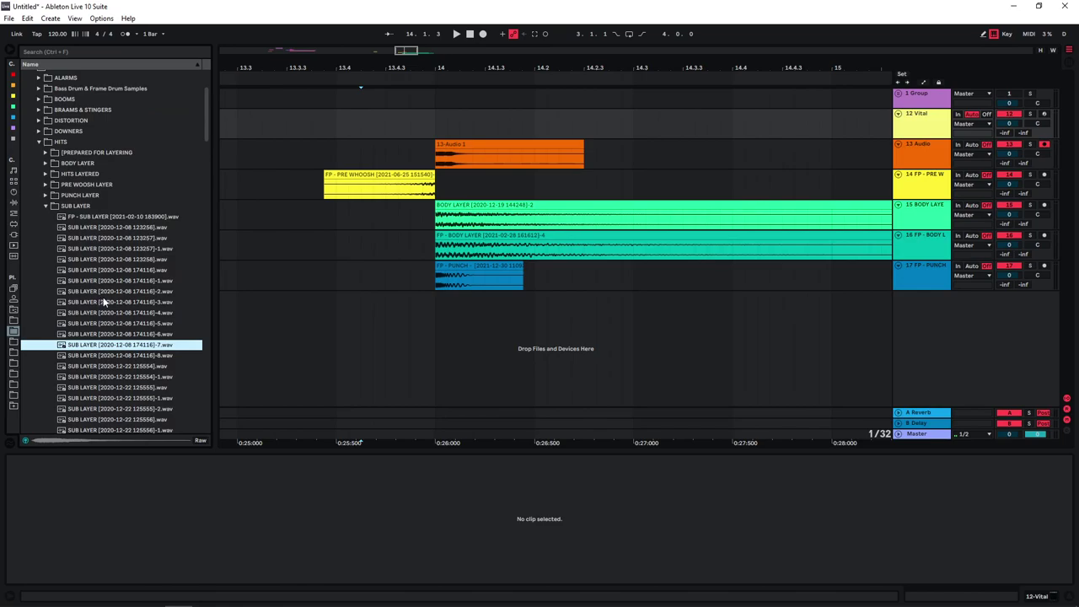
left_click(110, 294)
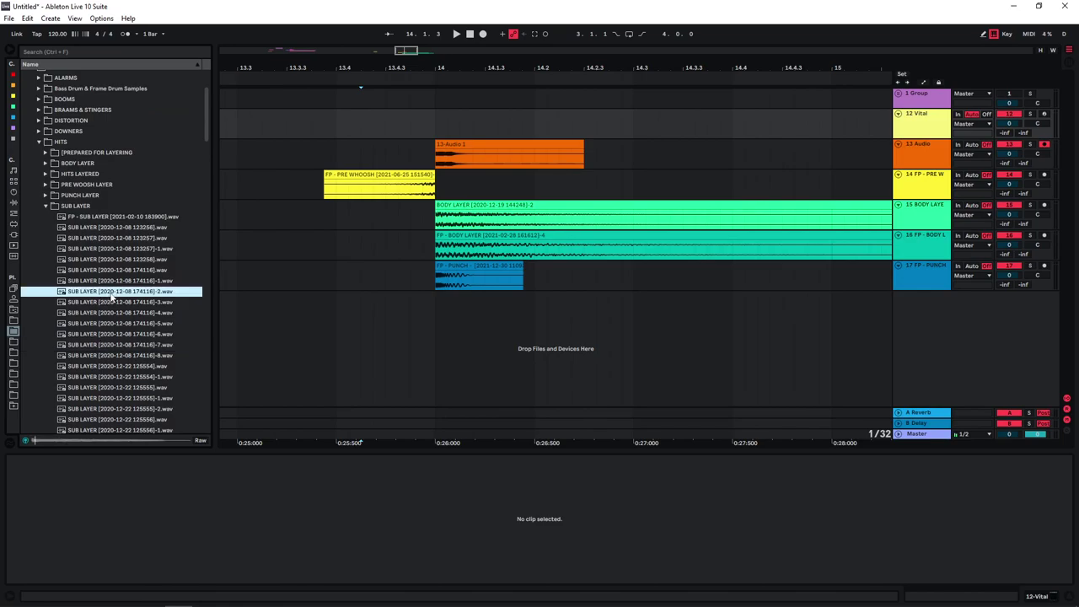
double_click(87, 291)
key("space")
key("space")
Shape short fade-ins at the start of the two body layers, the punch and the sub layer clips.
left_click(438, 219)
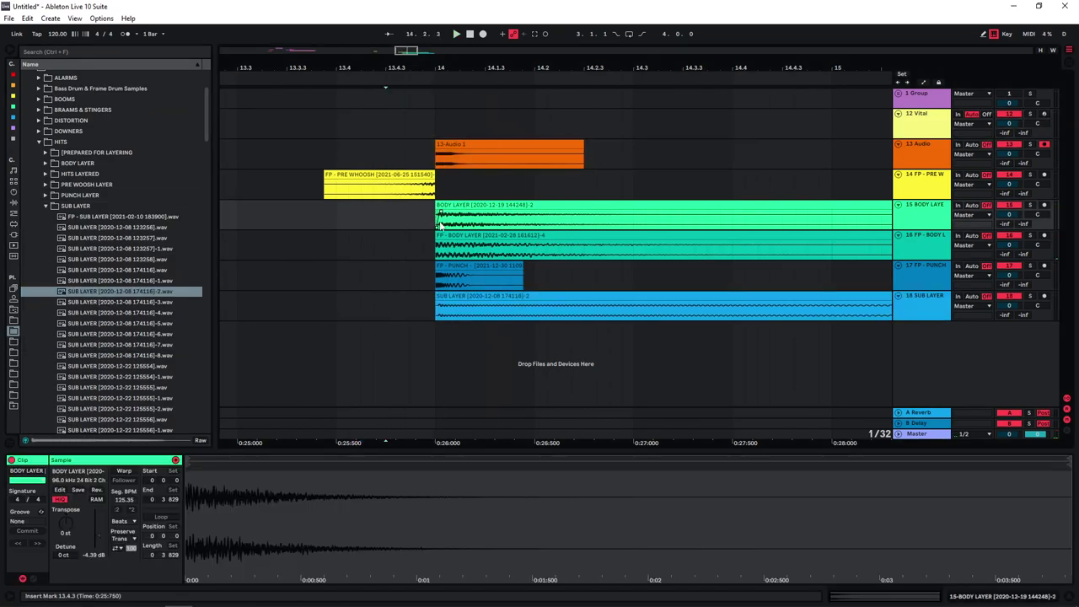
left_click(439, 245)
left_click(438, 275)
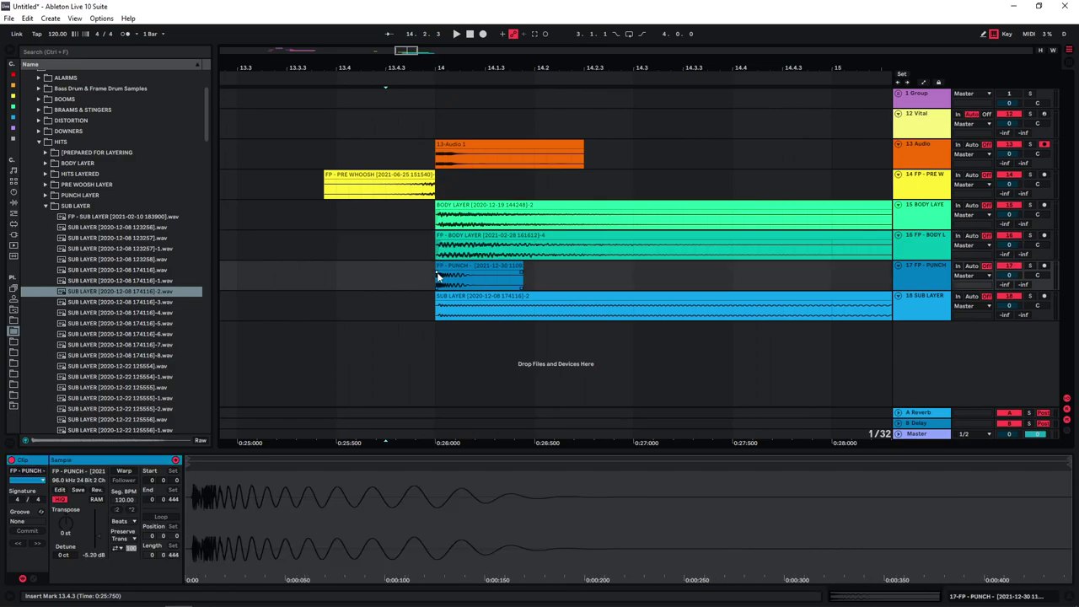
left_click(439, 308)
left_click(440, 244)
left_click(439, 219)
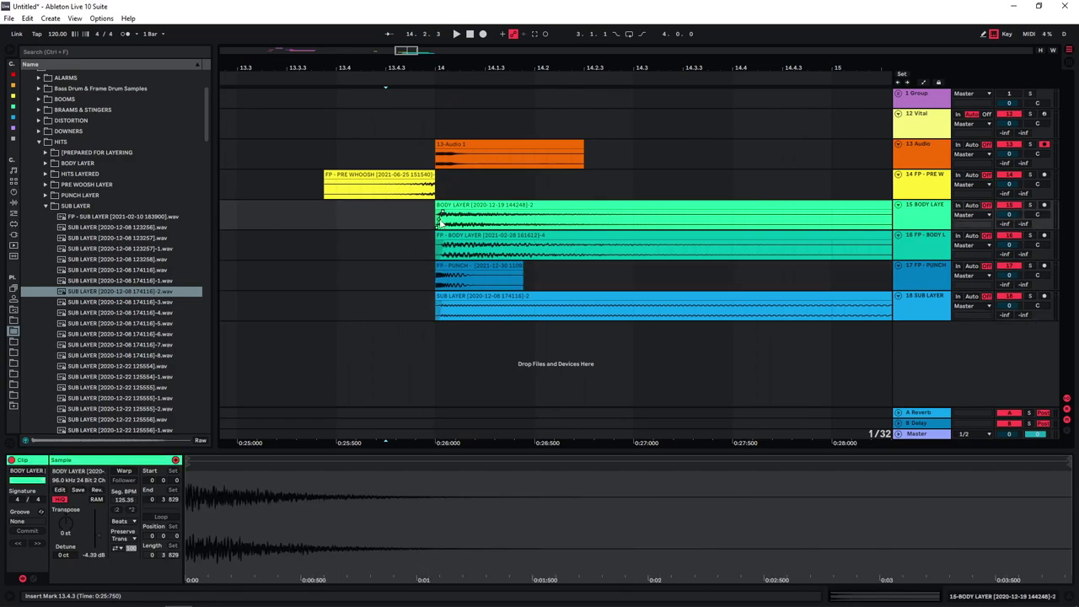
left_click(439, 275)
Set the recorded drum clip's gain to -6.07 dB and play the layered hit from beat 13.4.1.
left_click(382, 154)
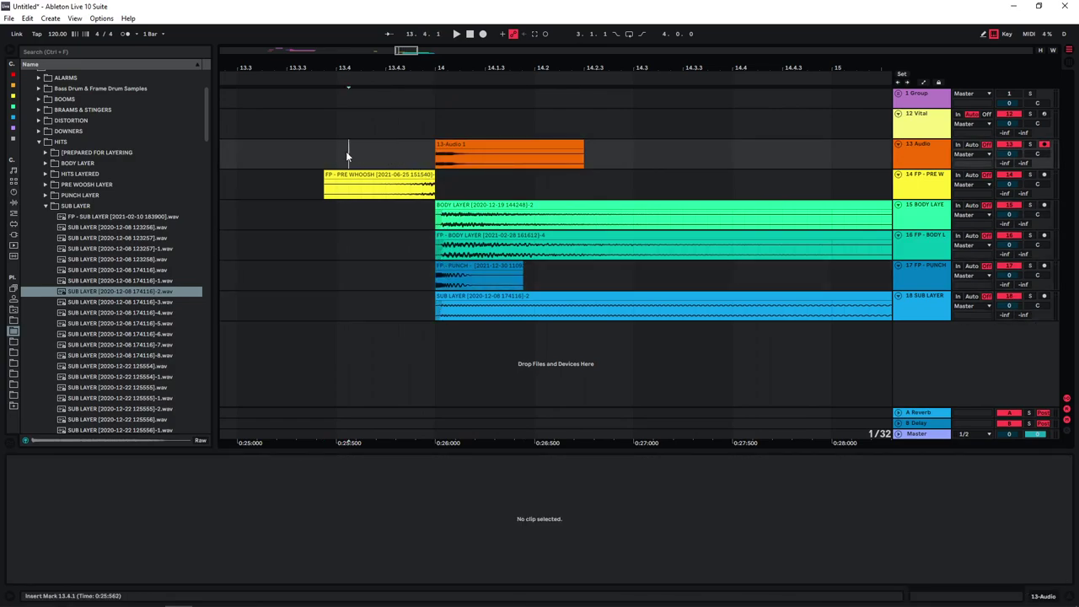
key("space")
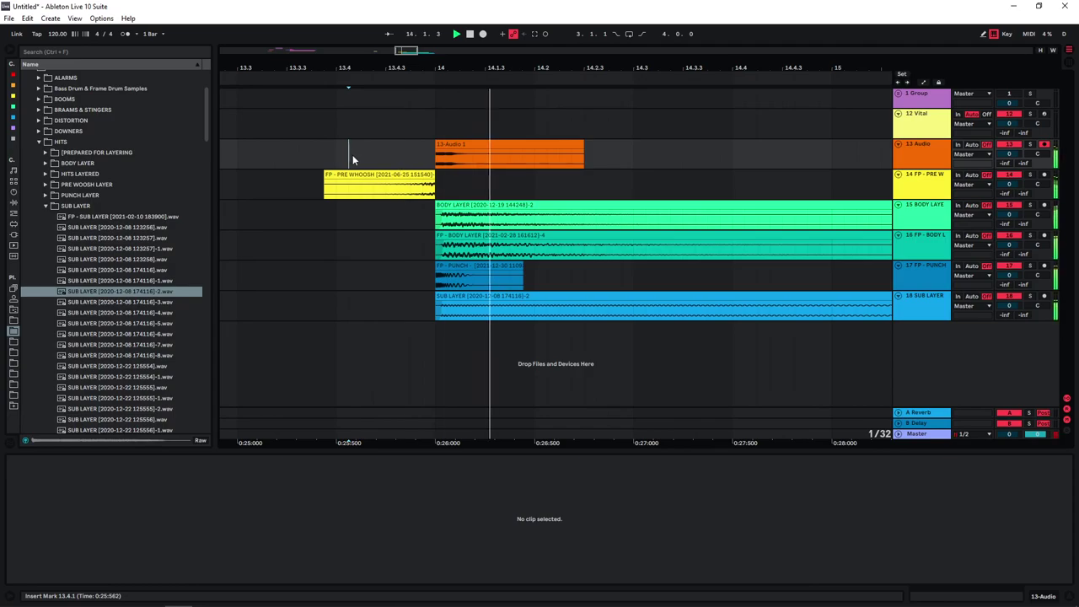
left_click(494, 159)
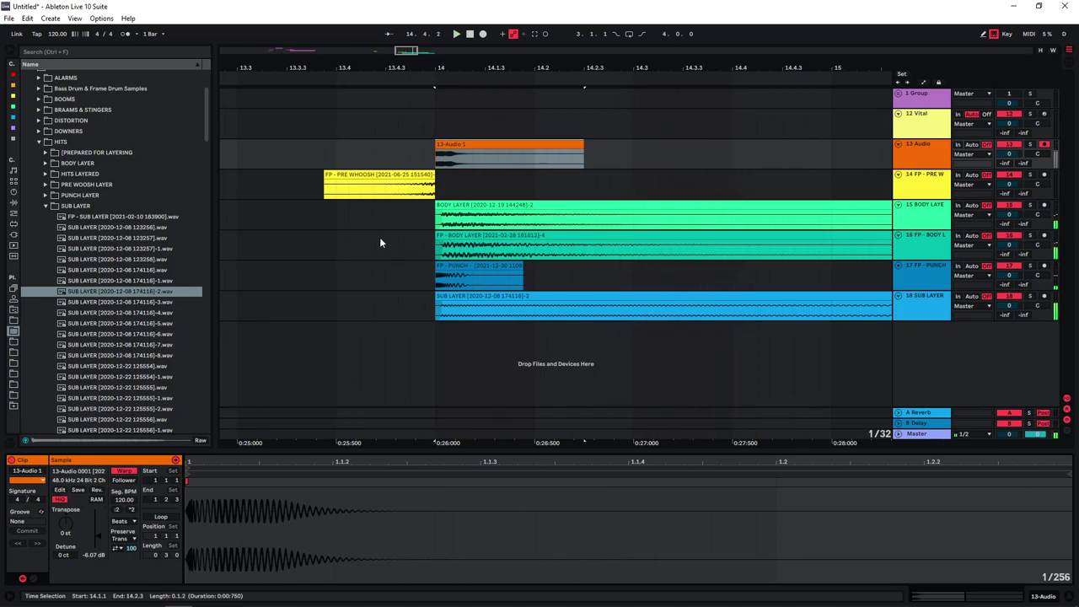
left_click(347, 162)
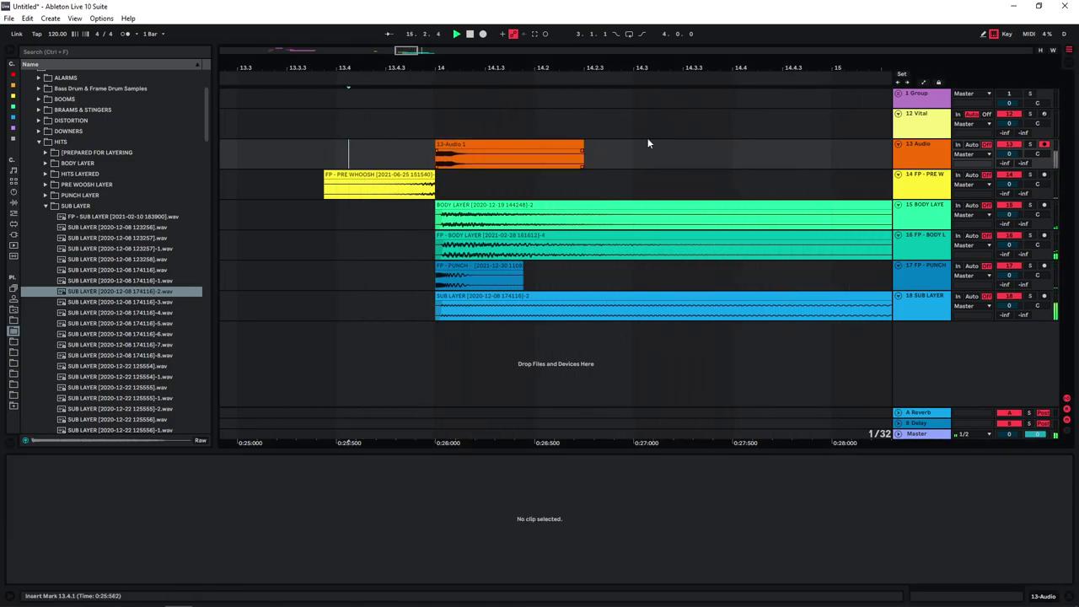
Group the layer tracks and add EQ Eight before the group's Glue Compressor, dipping 303 Hz and boosting the highs about 1.9 dB at 4 kHz.
left_click(920, 147)
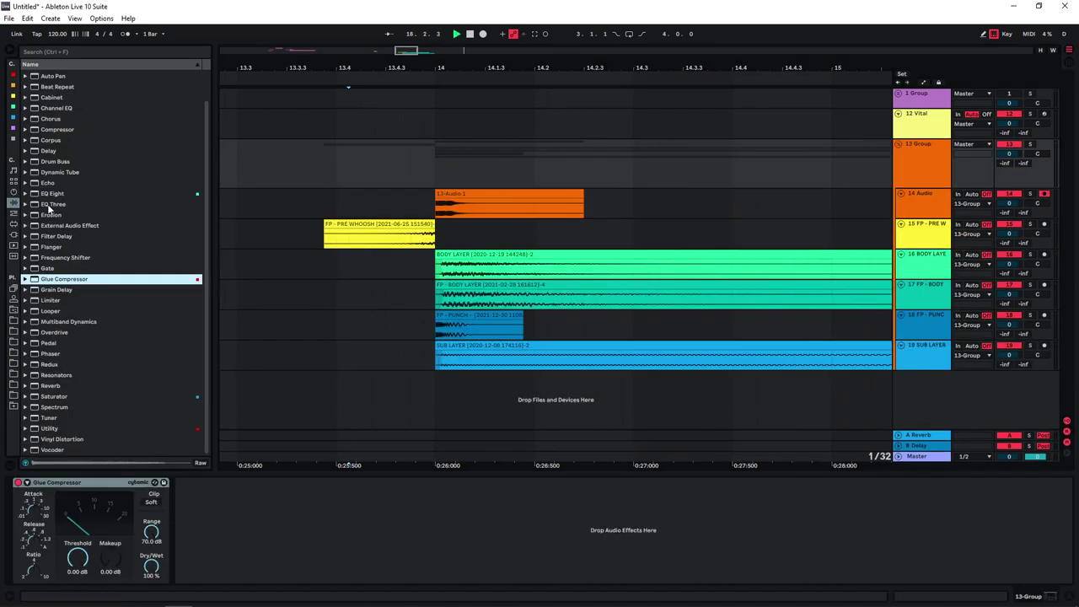
left_click_drag(54, 194, 31, 504)
key("space")
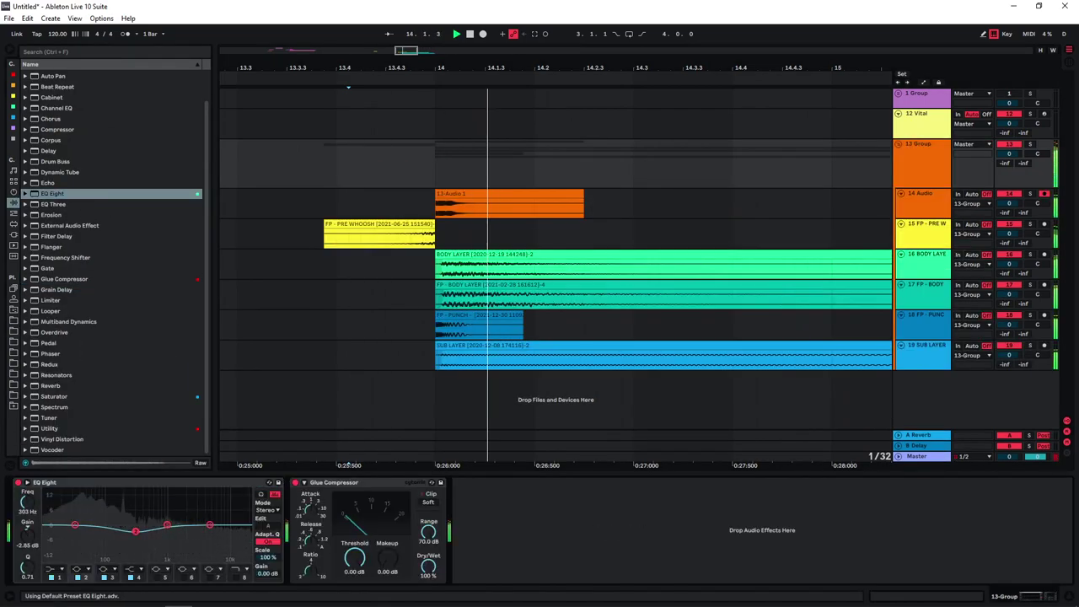
left_click_drag(210, 526, 203, 521)
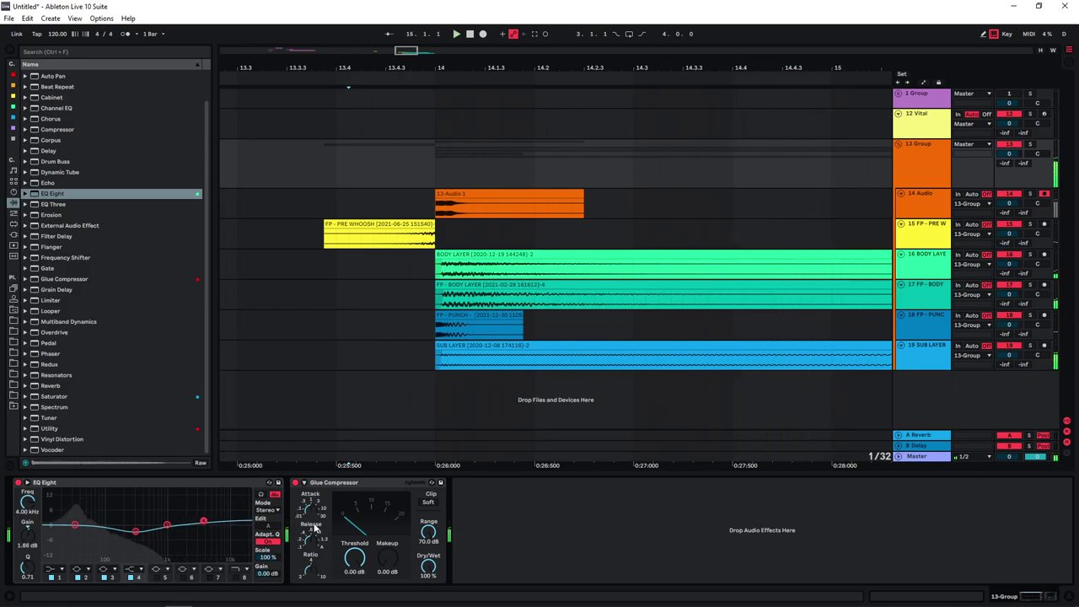
key("space")
Enable soft clipping on the group's Glue Compressor, raise its attack and lower its threshold while auditioning the hit.
left_click(425, 503)
left_click_drag(315, 512, 315, 477)
key("space")
key("space")
left_click_drag(354, 558, 383, 569)
key("space")
Play the processed hit, trim the start of the pre-whoosh clip to beat 13.4.1 and set the insert mark there.
key("space")
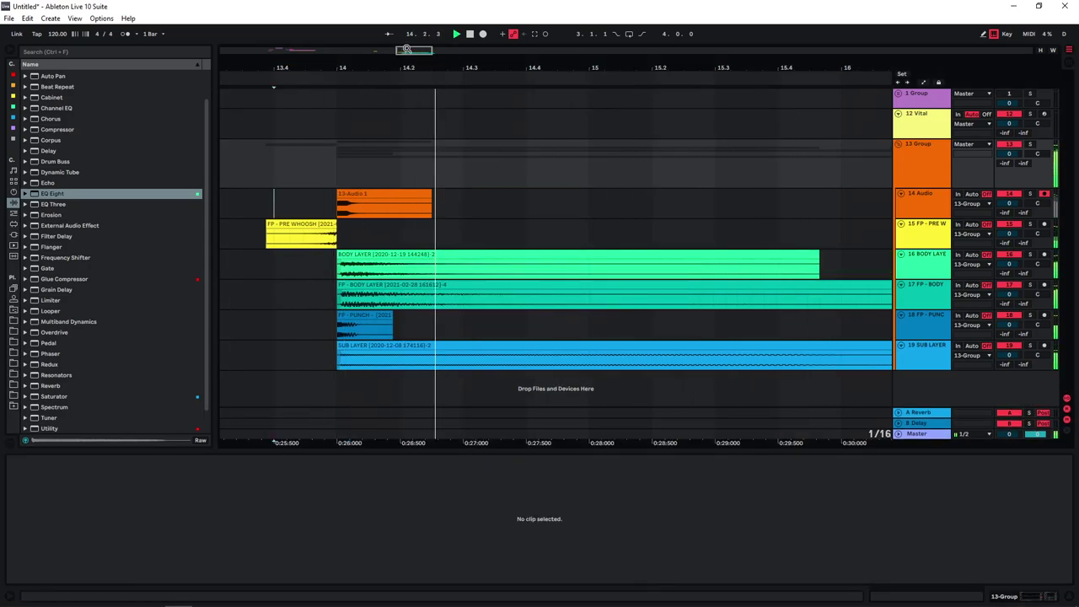
key("space")
left_click(274, 211)
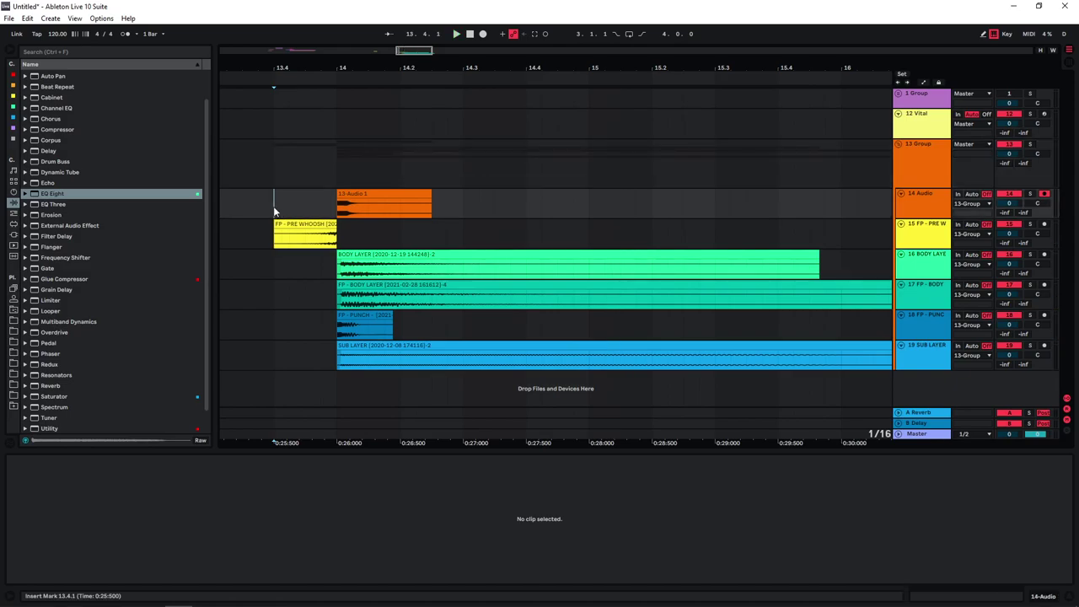